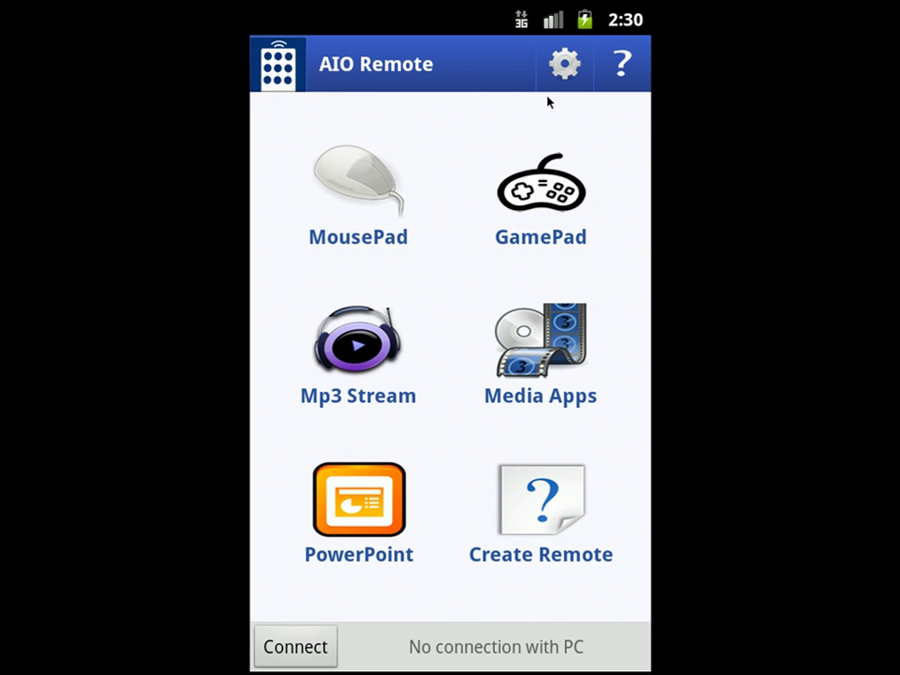
Set the active connection type to WiFi and view the server IP entry in the Wifi settings without entering an address.
click(567, 81)
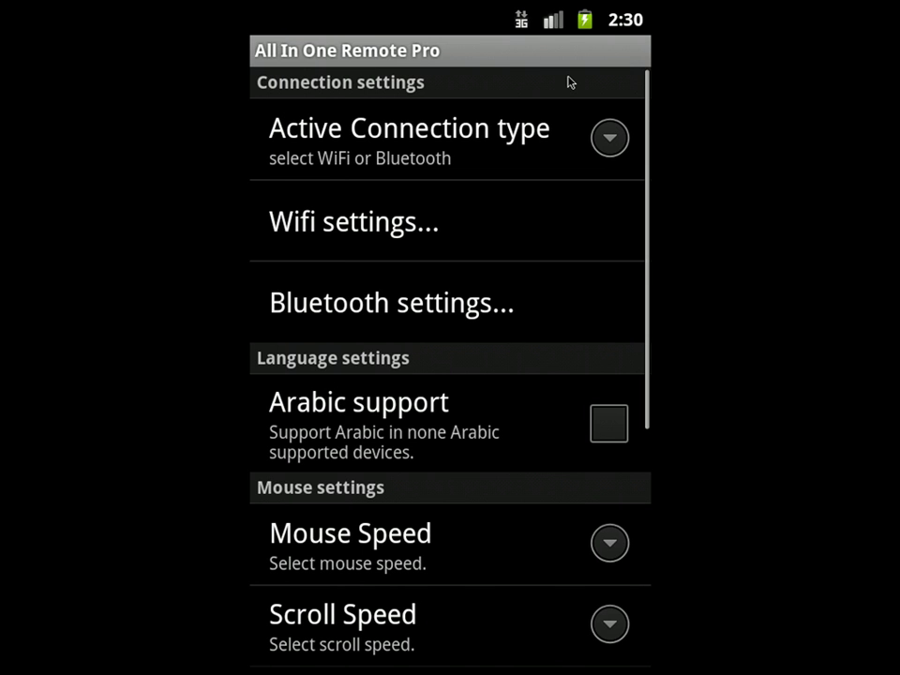
click(452, 165)
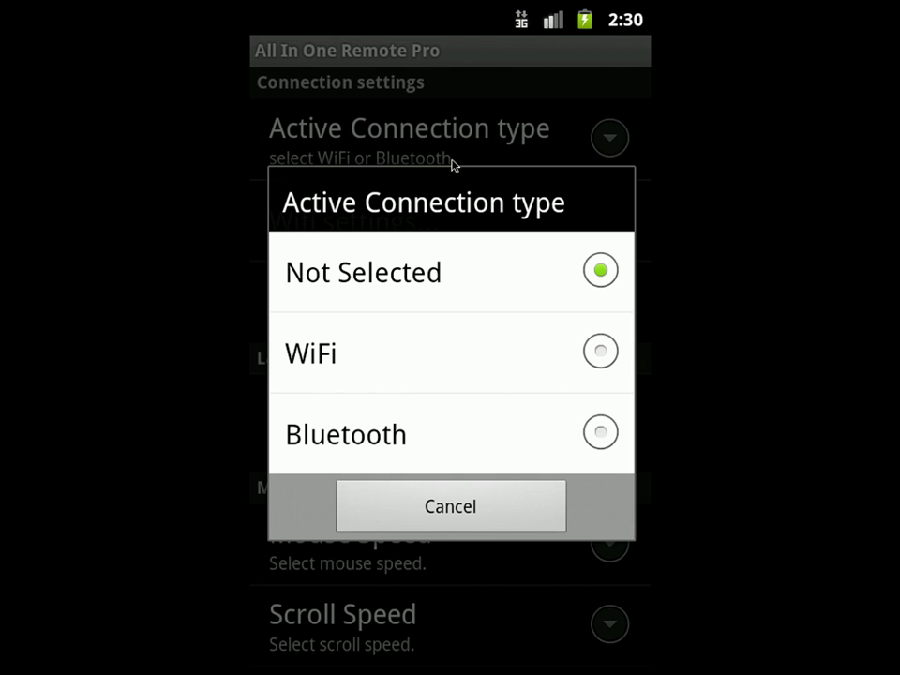
click(362, 362)
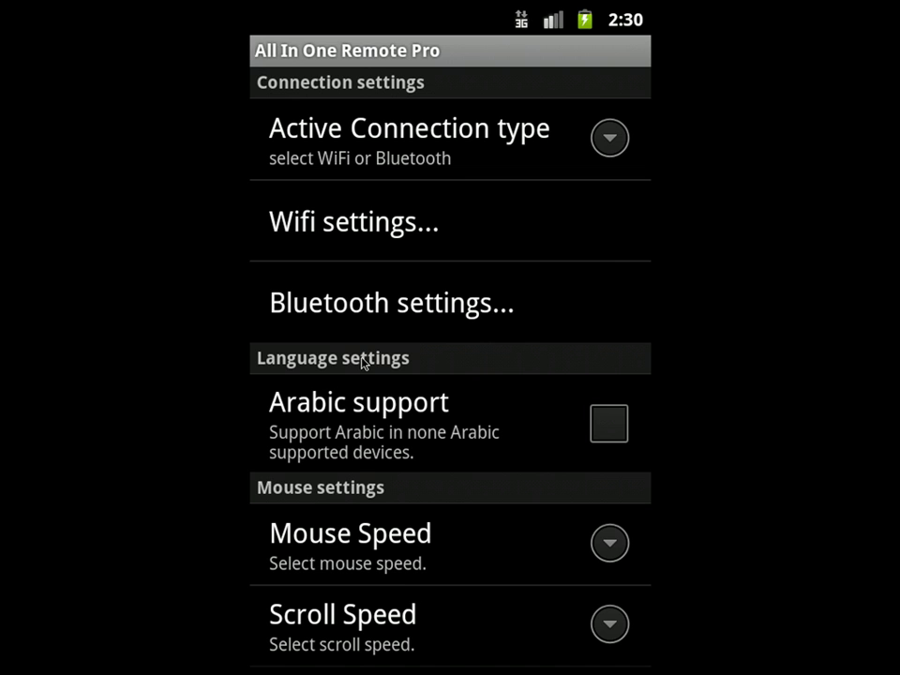
click(373, 234)
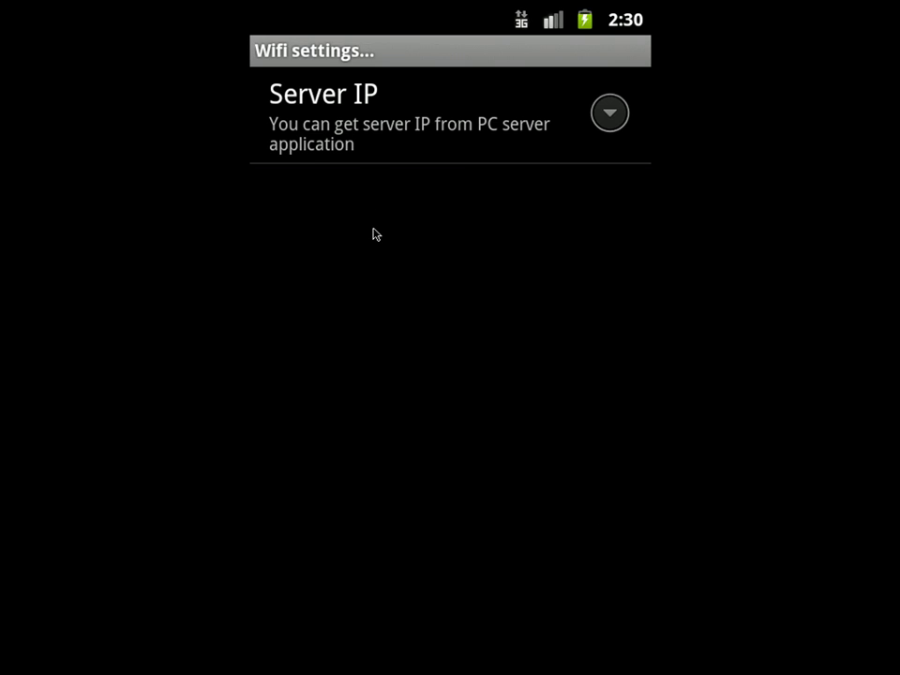
click(381, 148)
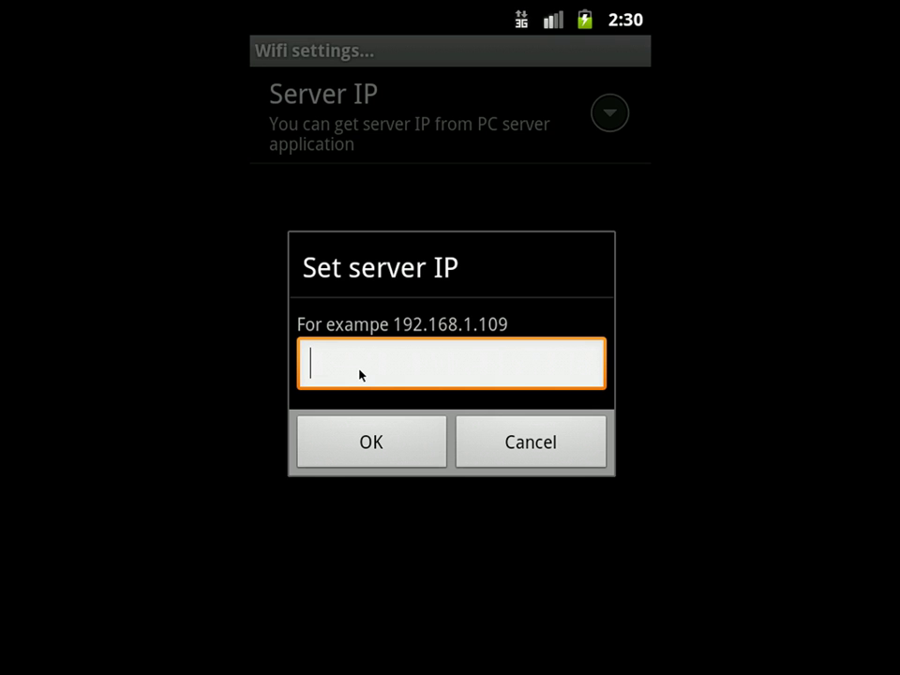
click(508, 452)
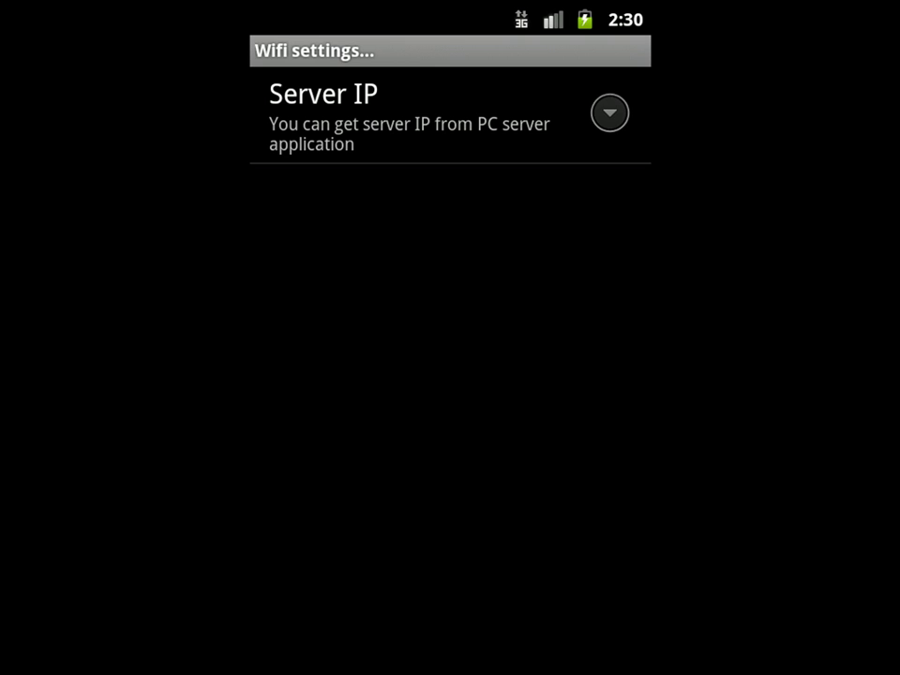
key(Escape)
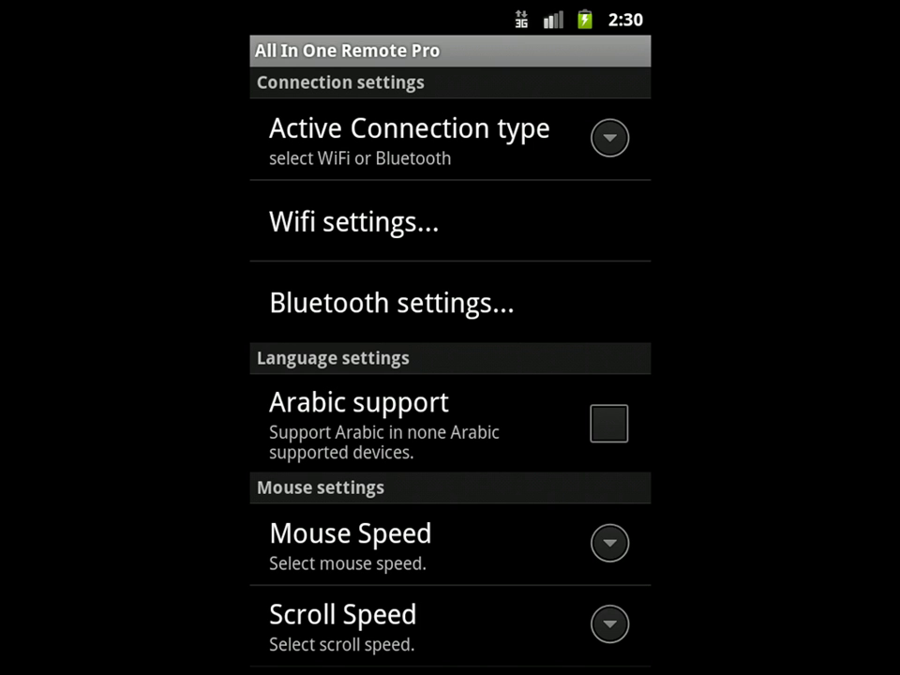
Set the active connection type to Bluetooth and view the server bluetooth address entry without filling it in.
click(401, 152)
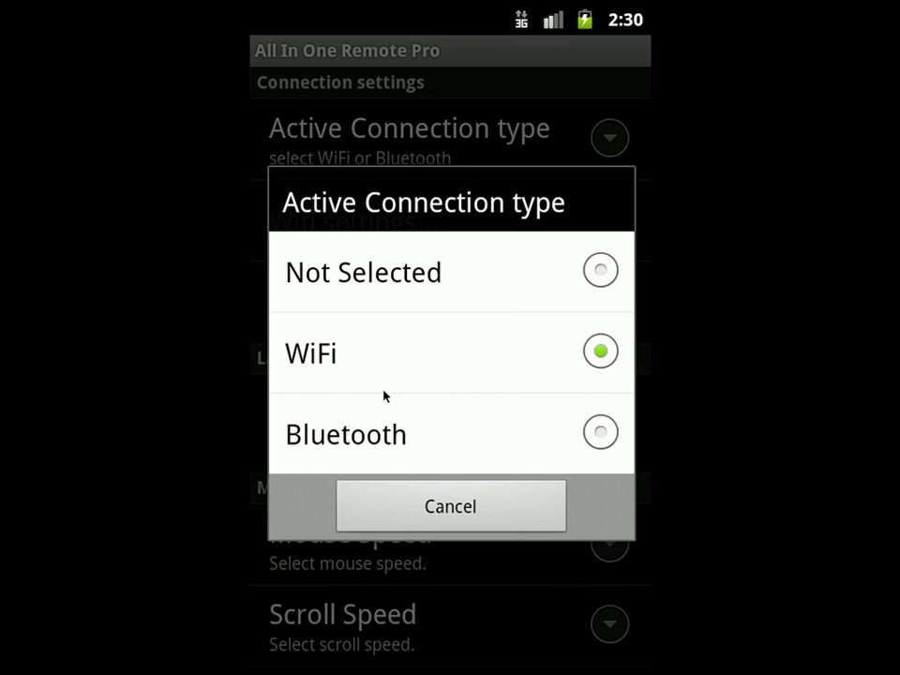
click(382, 428)
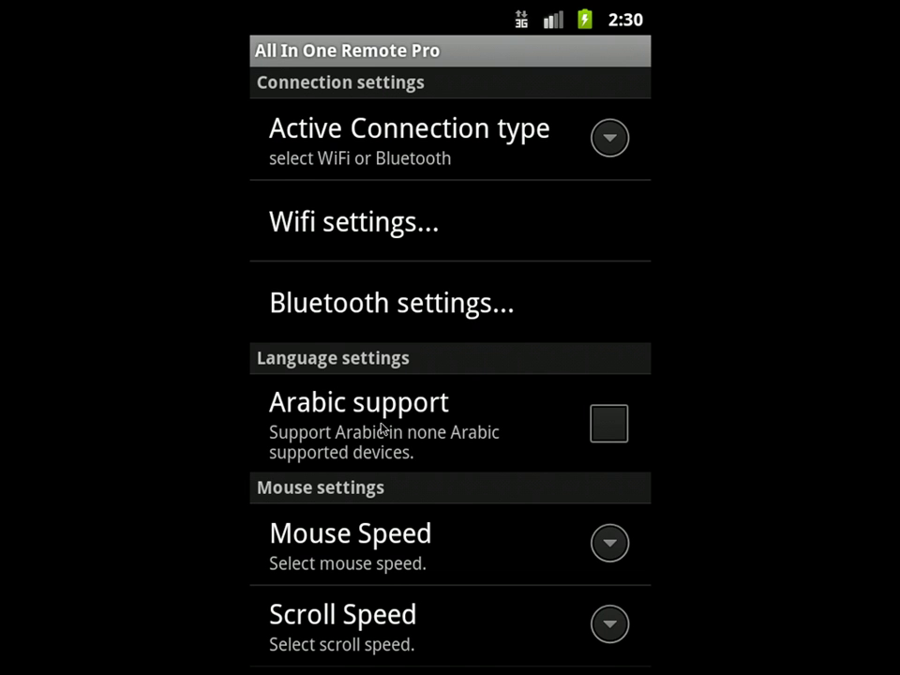
click(378, 312)
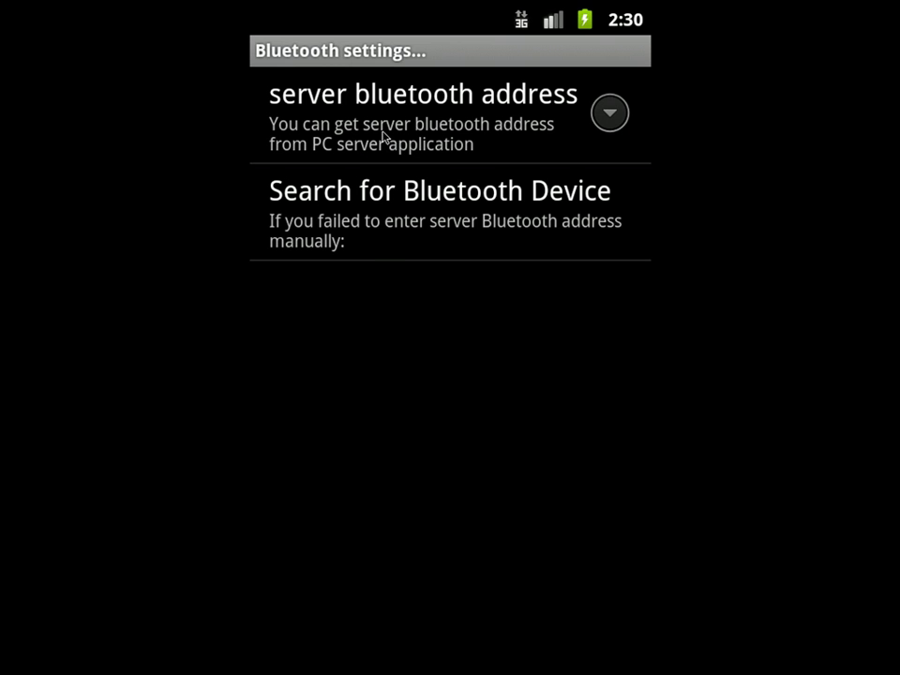
click(383, 137)
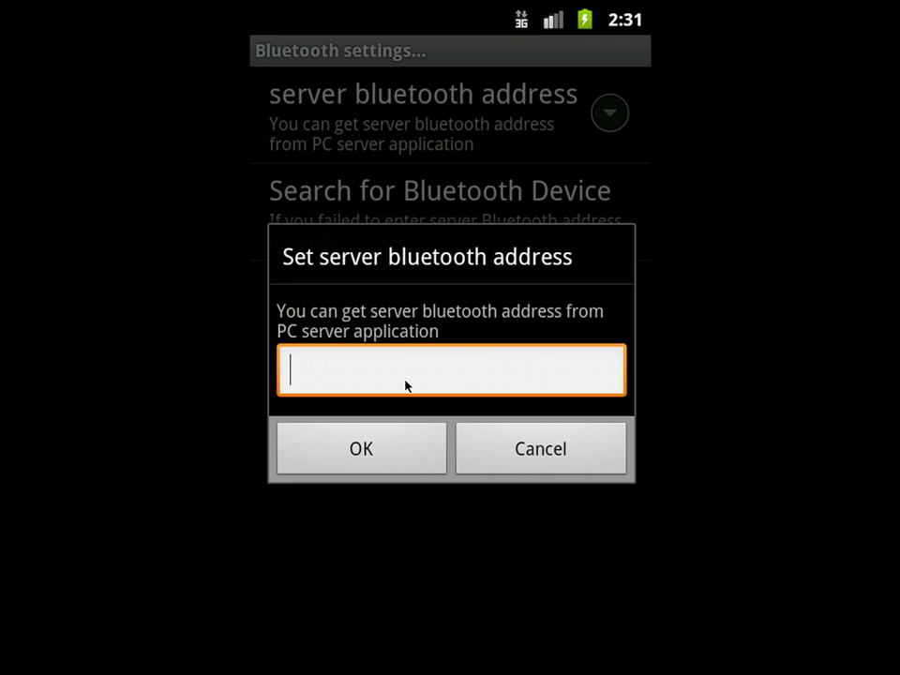
click(498, 452)
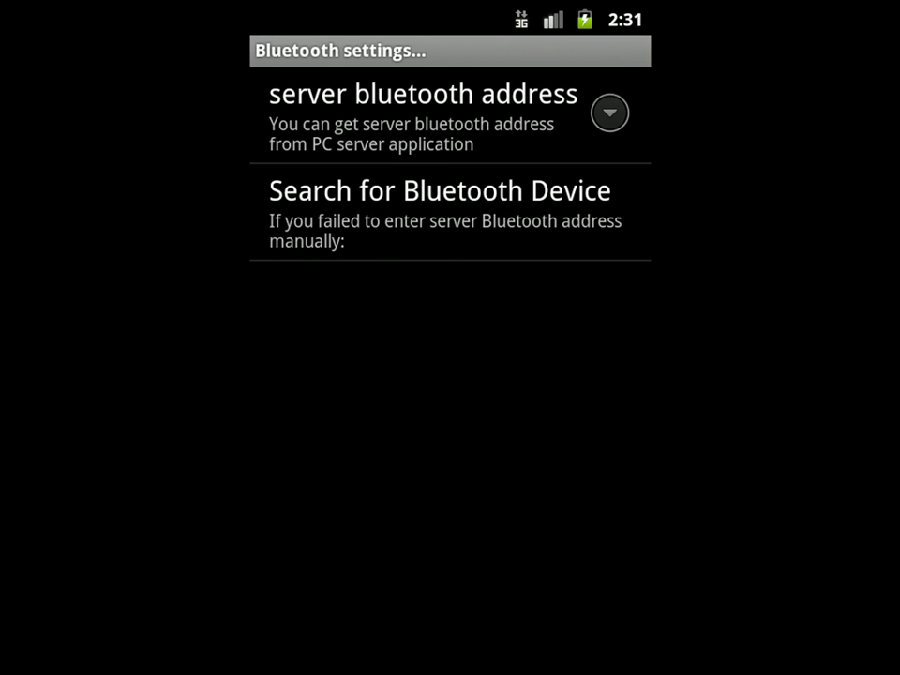
key(Escape)
Set the active connection type to Not Selected and return to the main screen.
click(366, 136)
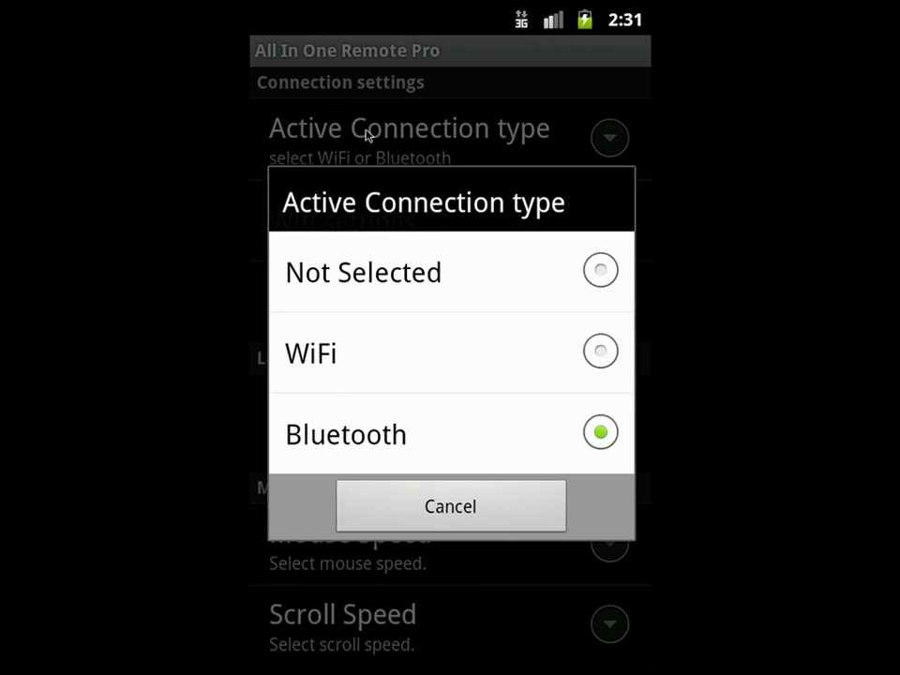
click(426, 282)
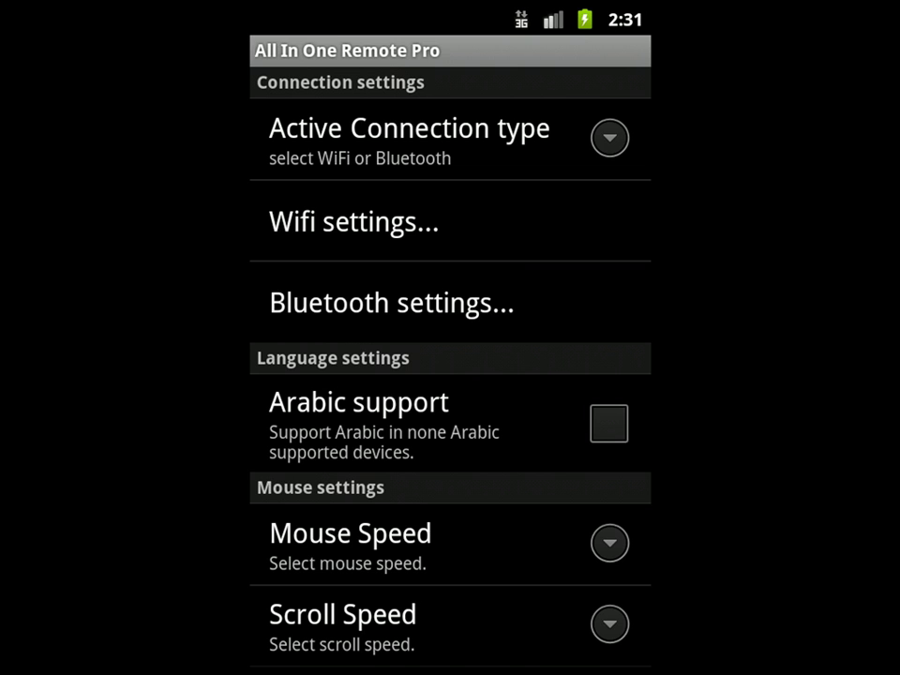
key(Escape)
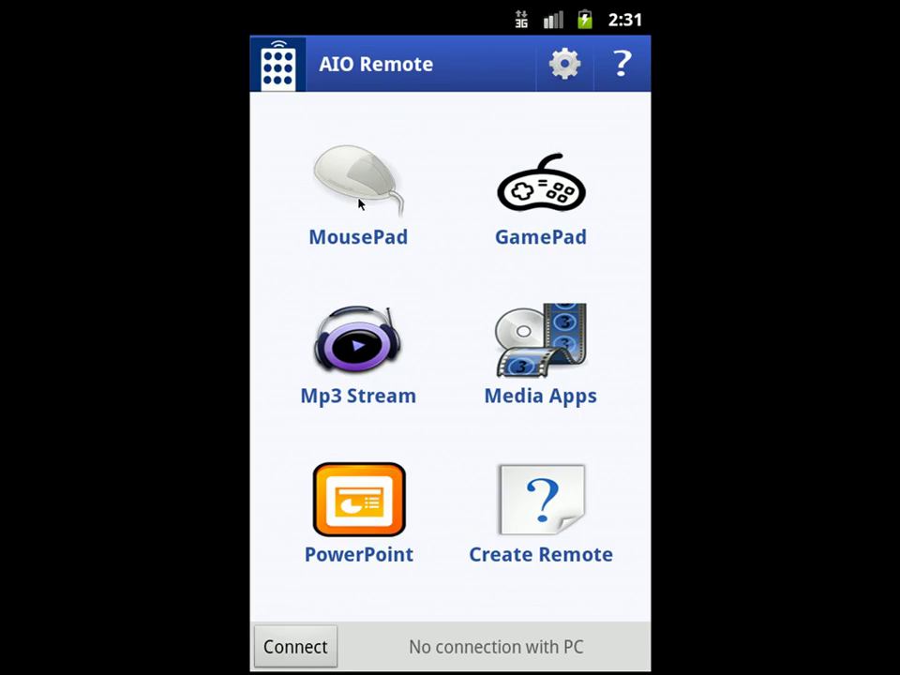
Open the MousePad with its quick tips set to not show again, and bring up the on-screen keyboard.
click(359, 202)
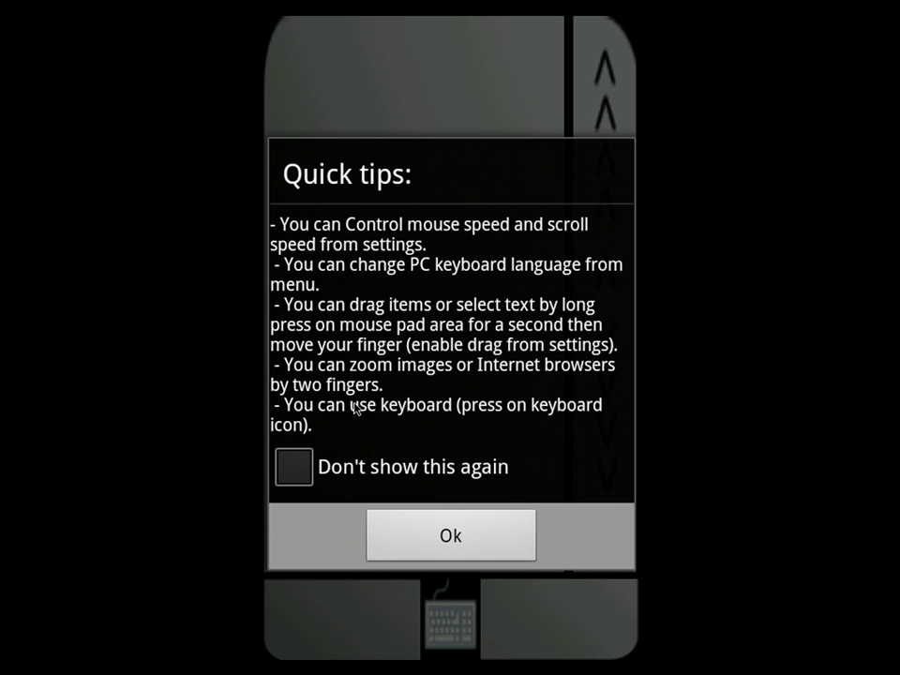
click(302, 479)
click(442, 540)
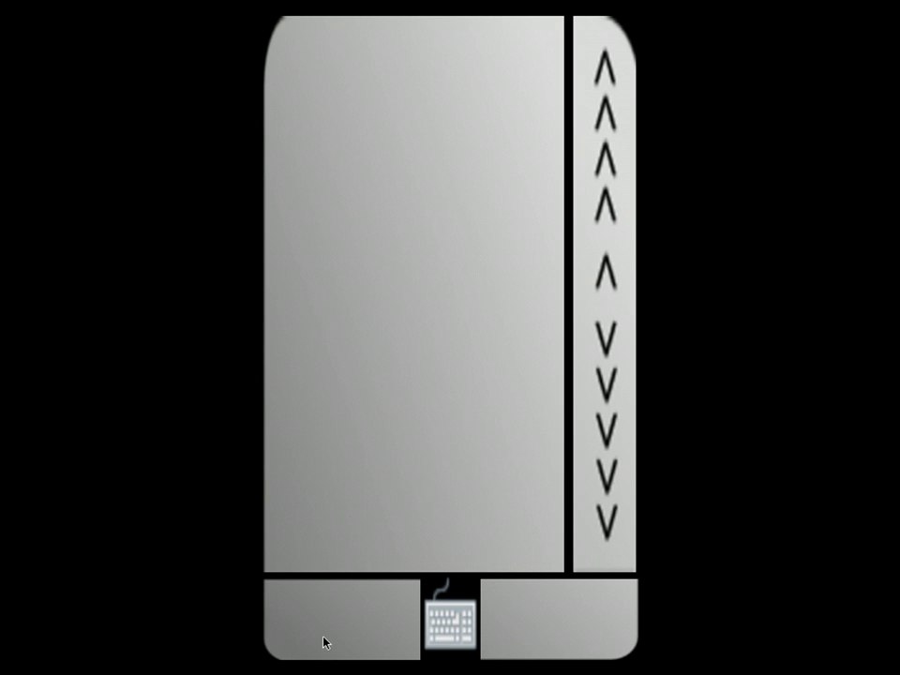
click(457, 640)
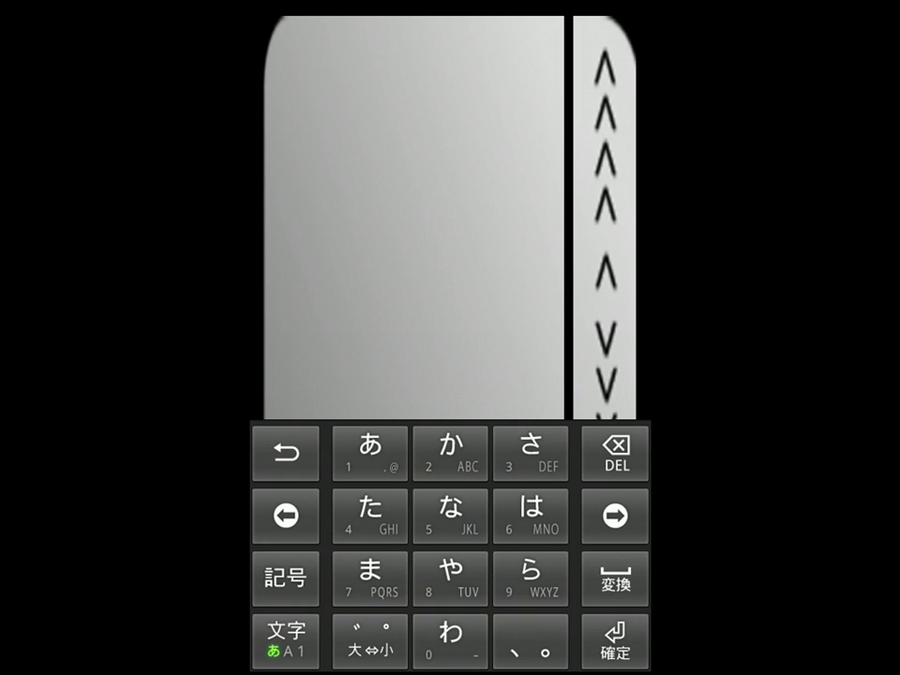
key(Escape)
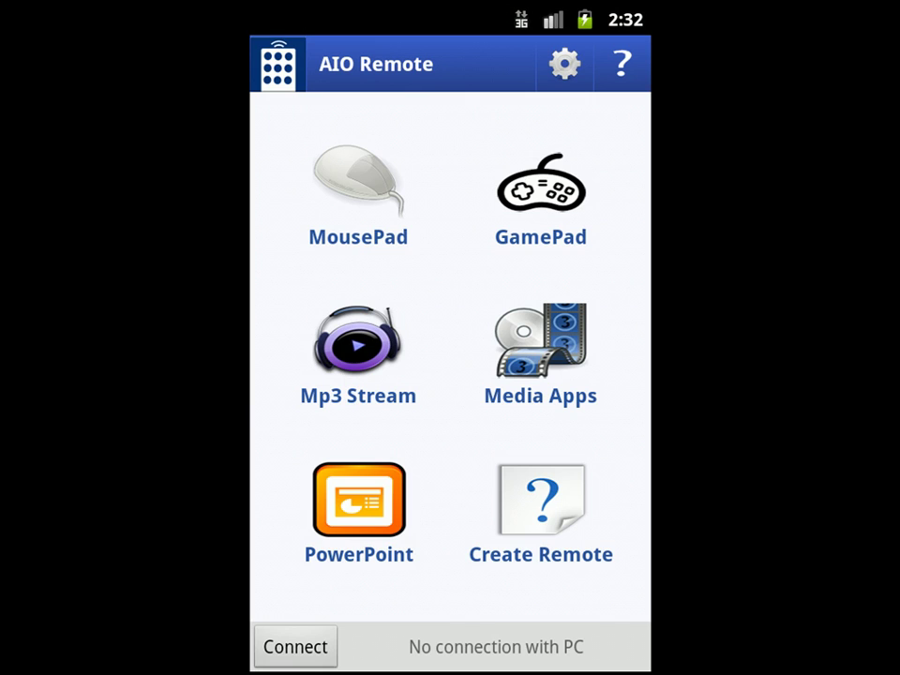
Review the mouse speed, scroll speed and drag options in the app's mouse settings.
click(566, 82)
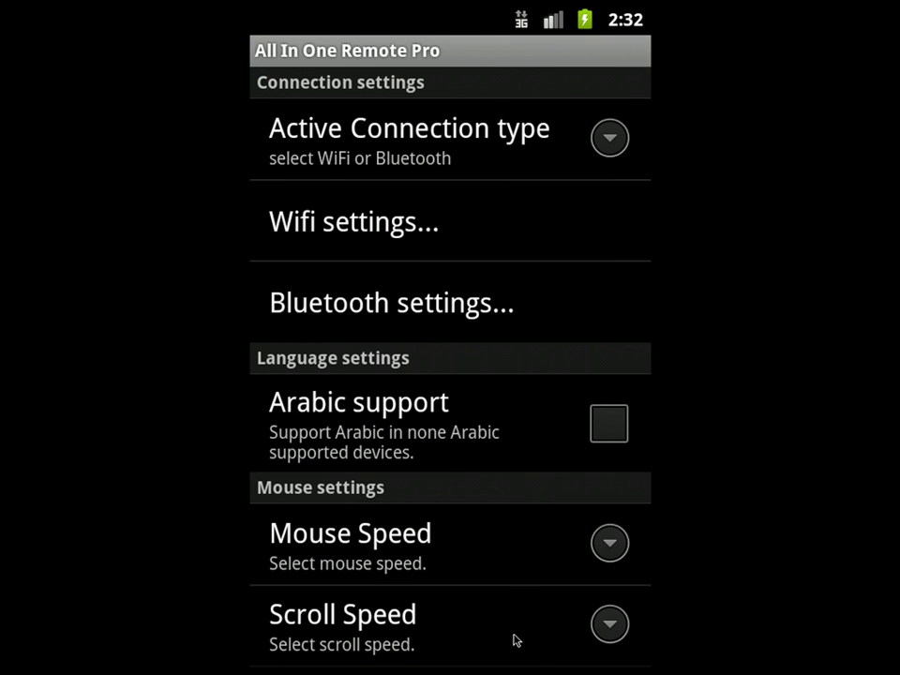
scroll(519, 554, down, 3)
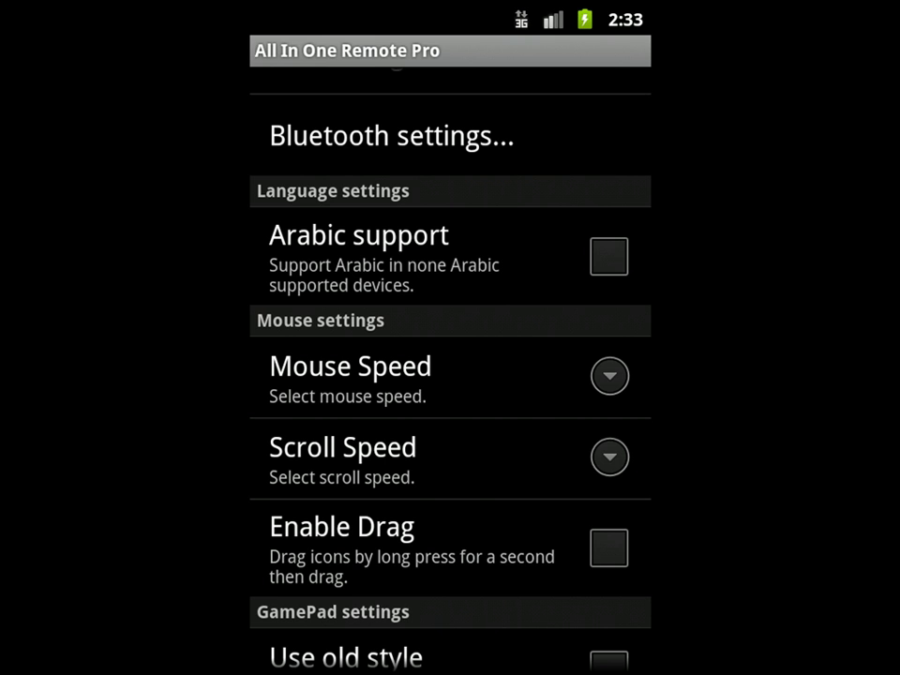
key(Escape)
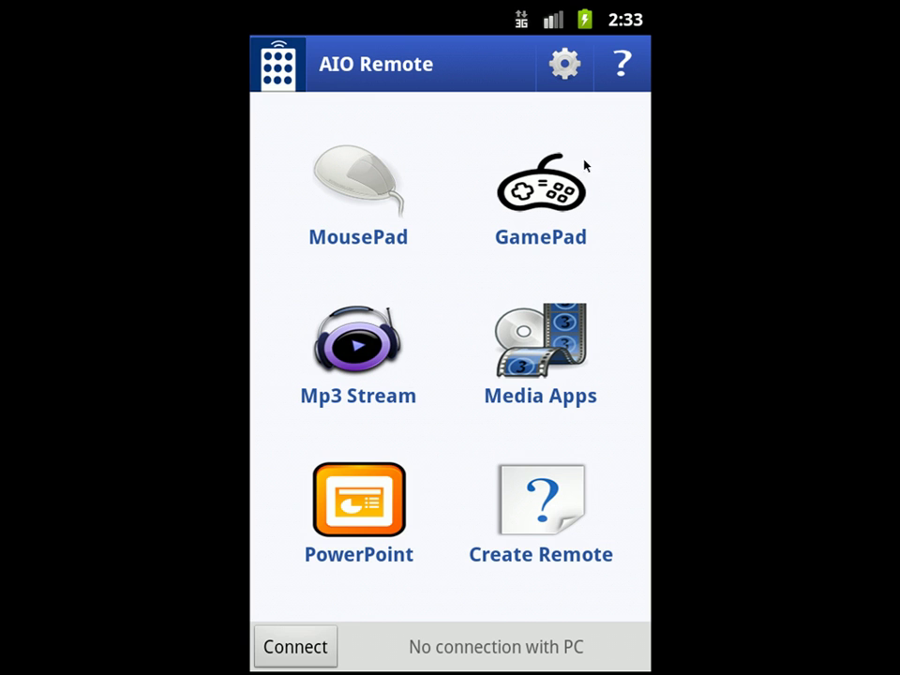
Open the GamePad and view its layout with the emulator rotated to landscape and back.
click(543, 208)
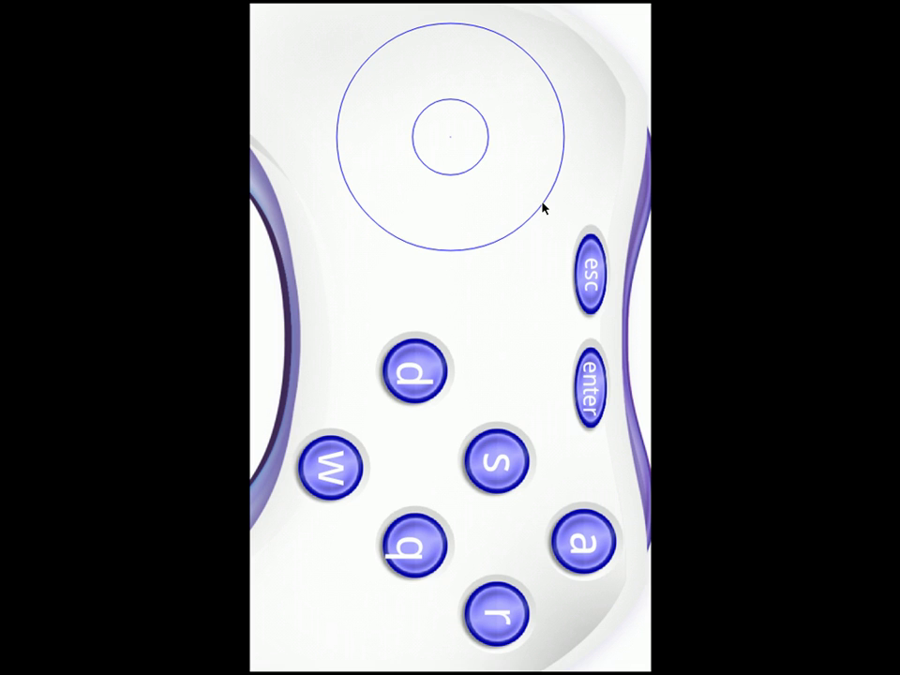
key(ctrl+F11)
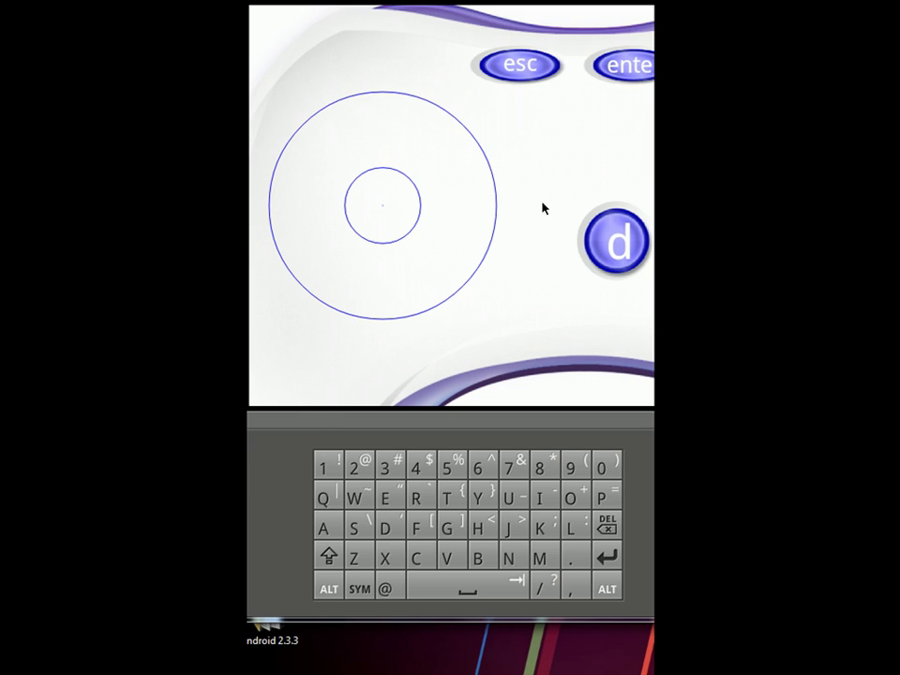
key(ctrl+F11)
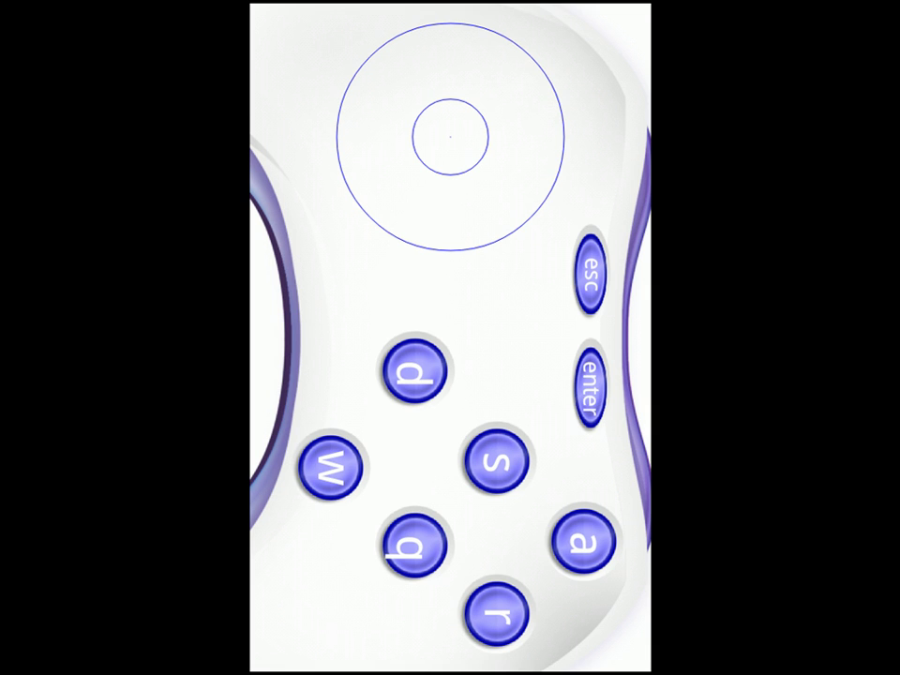
Open the GamePad Designer and reposition the d button beside the joystick and the w button beside the s button.
key(Menu)
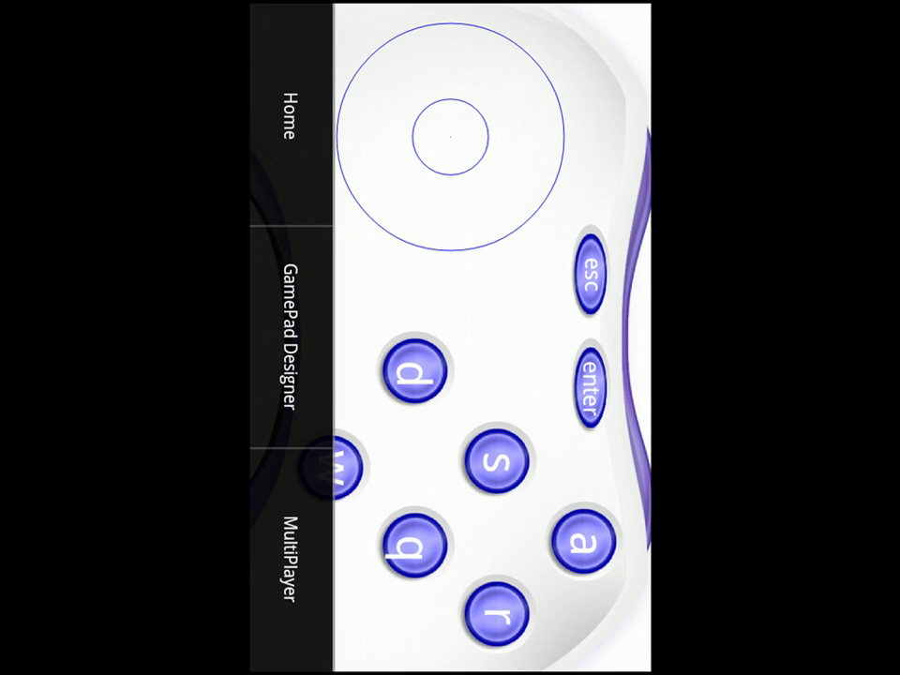
click(300, 319)
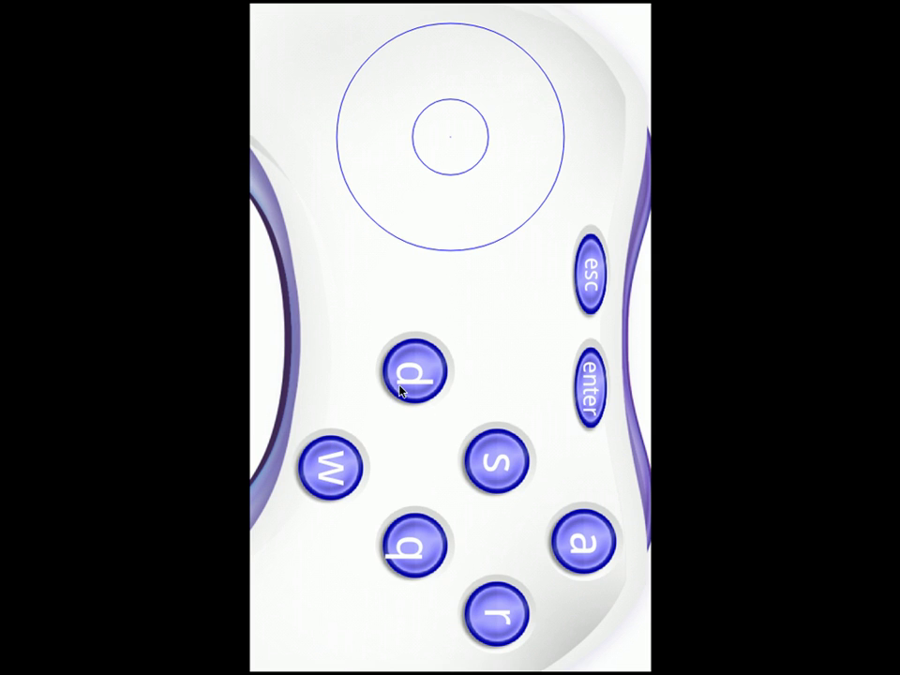
drag(400, 386, 360, 304)
drag(328, 459, 438, 433)
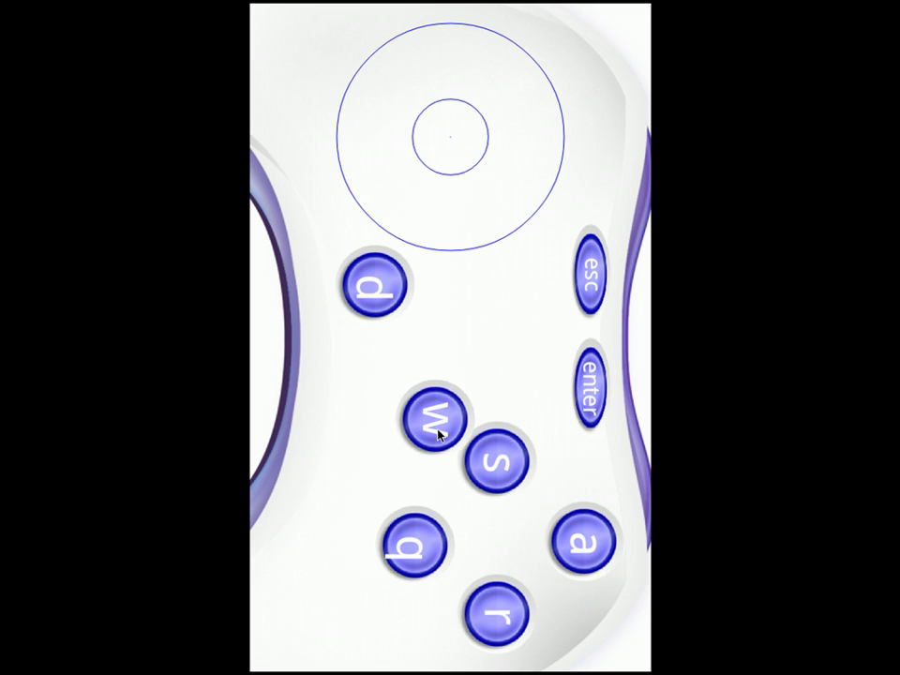
Inspect the d button's properties and the designer's action choices, leaving both unchanged, and exit to the device's app list without saving.
click(376, 300)
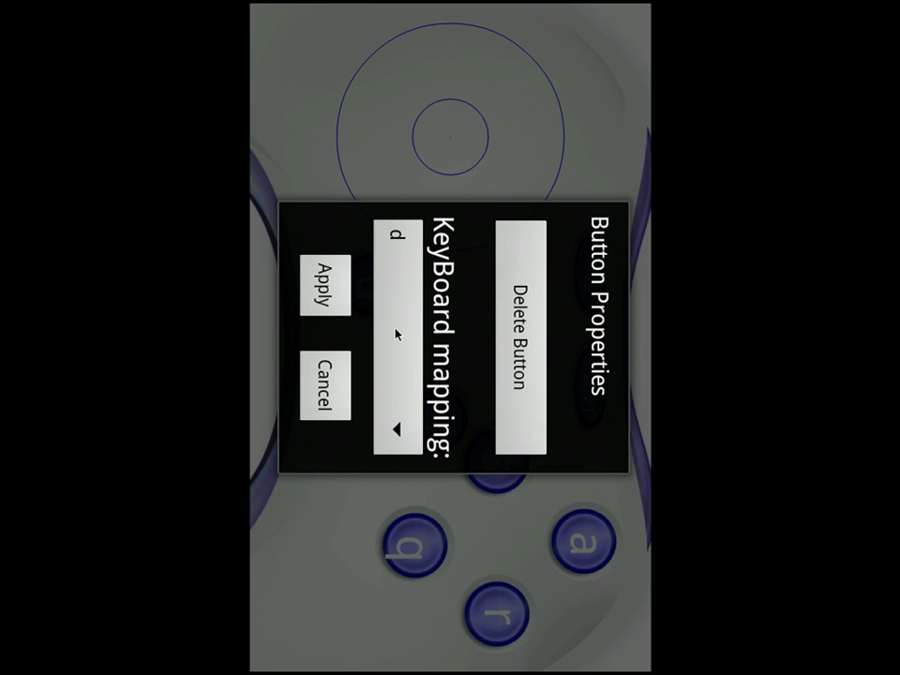
click(322, 401)
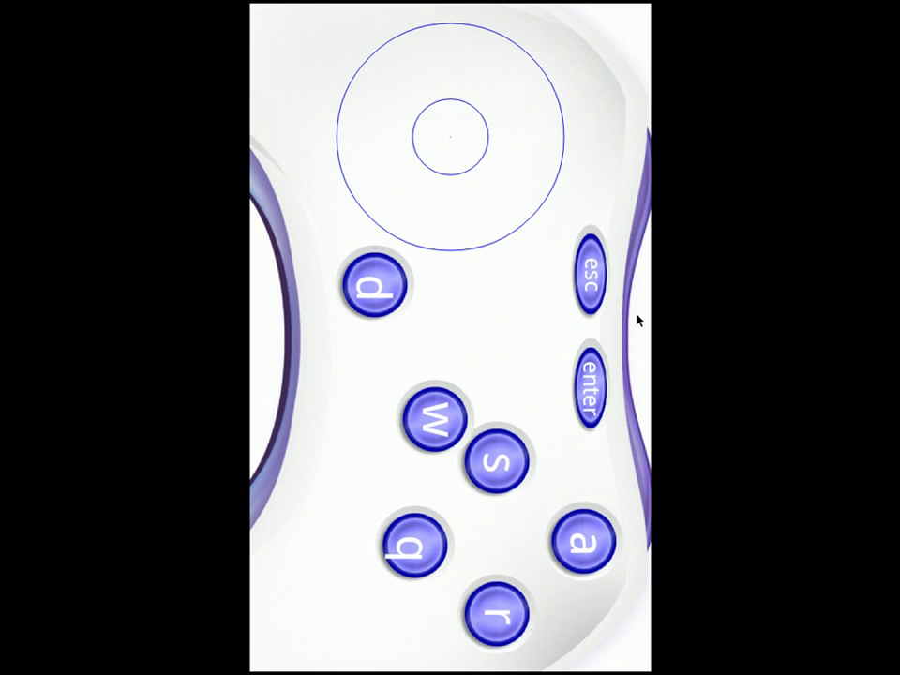
key(Menu)
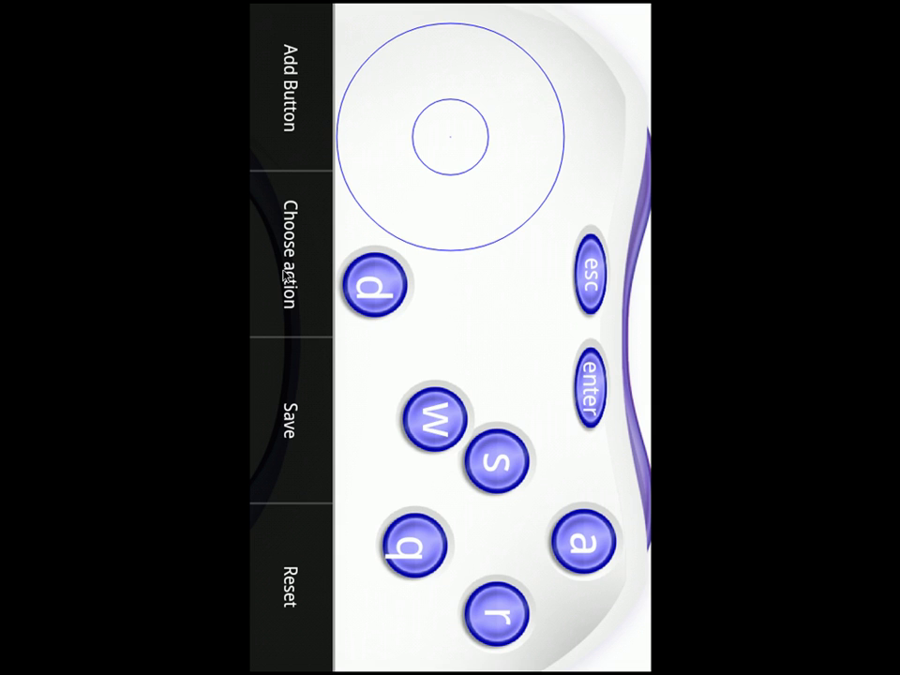
click(287, 271)
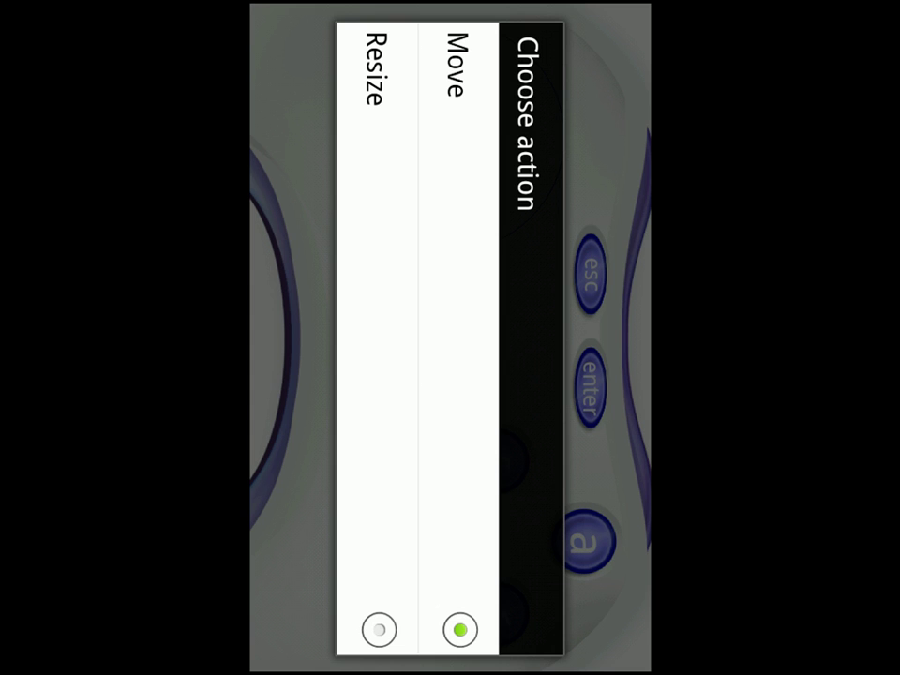
key(Escape)
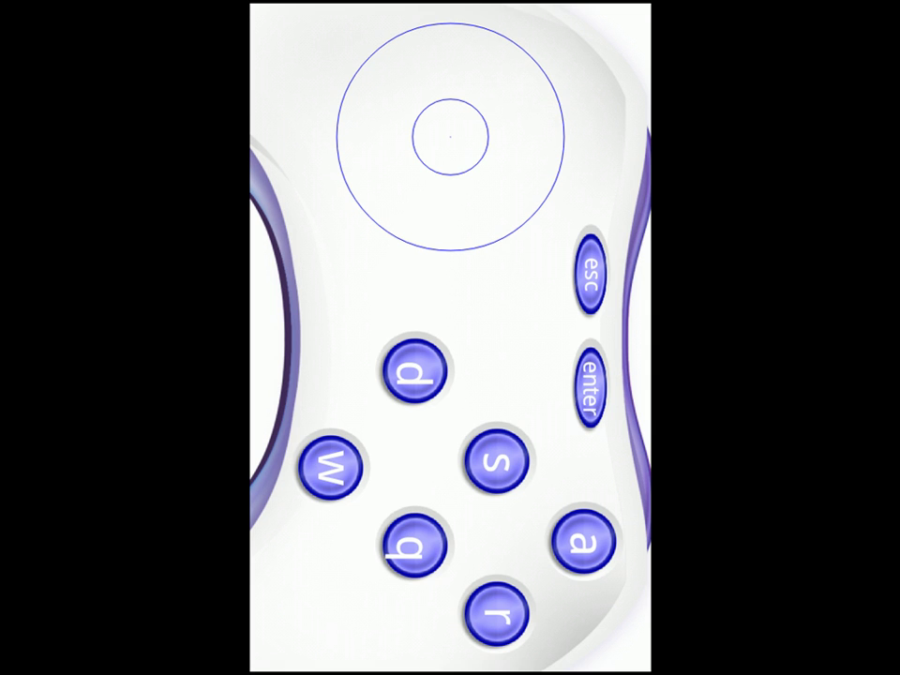
key(Escape)
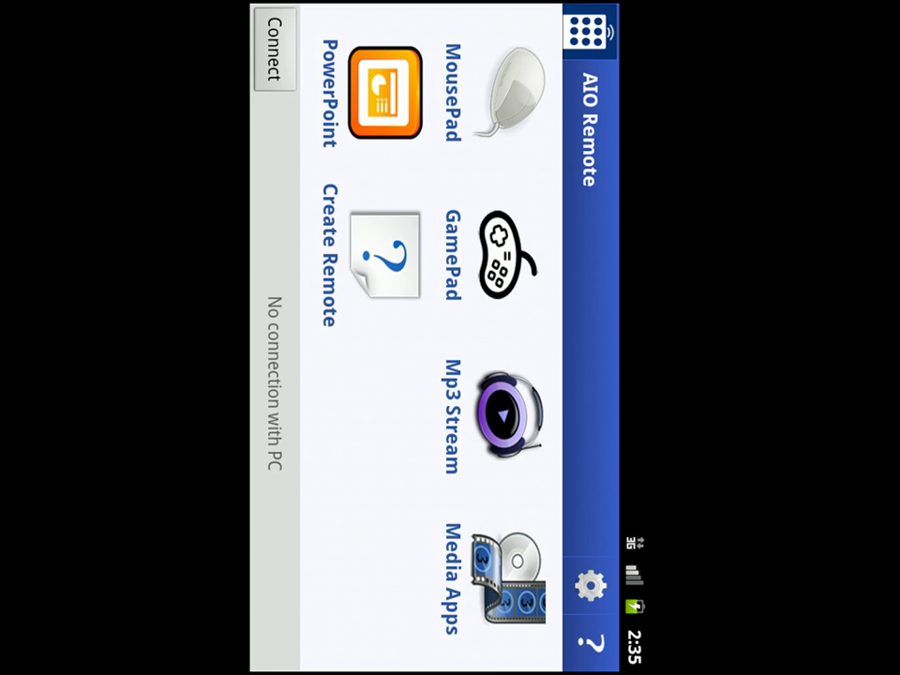
key(Escape)
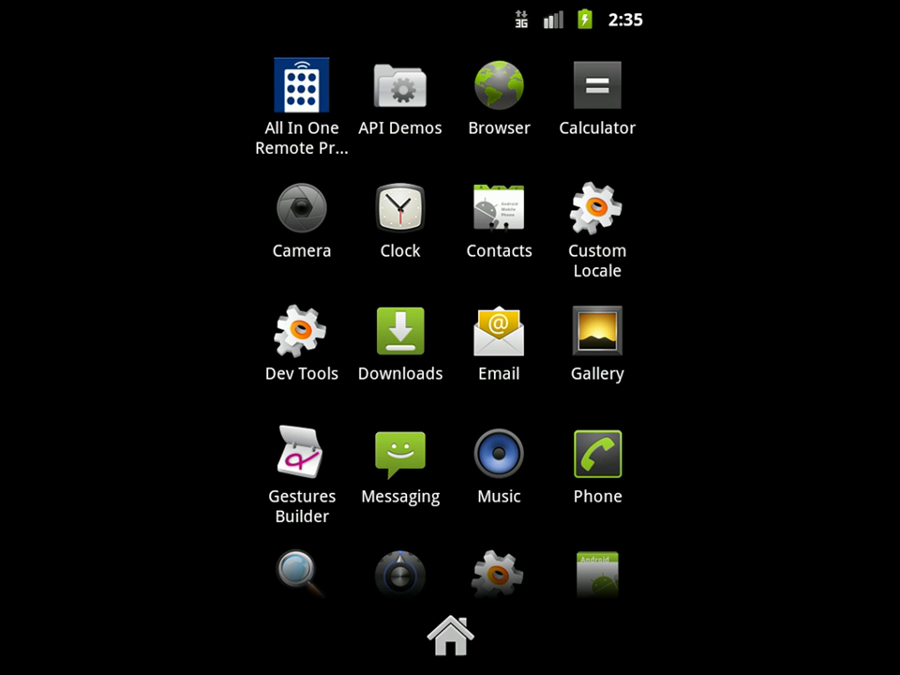
Reopen All In One Remote Pro from the device's app list, view the Mp3 Stream quick tips and dismiss them.
click(317, 103)
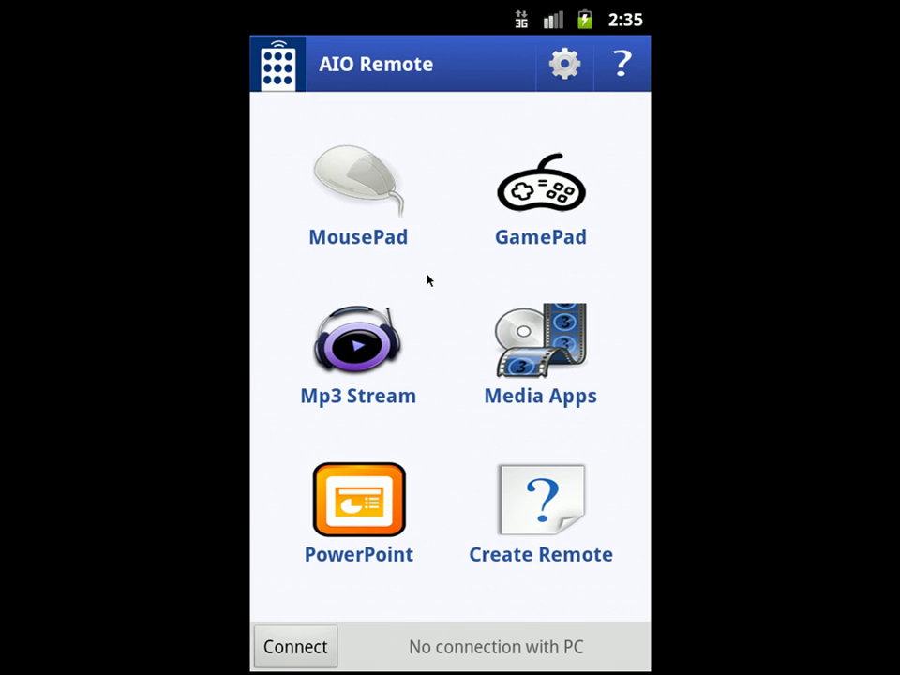
click(360, 362)
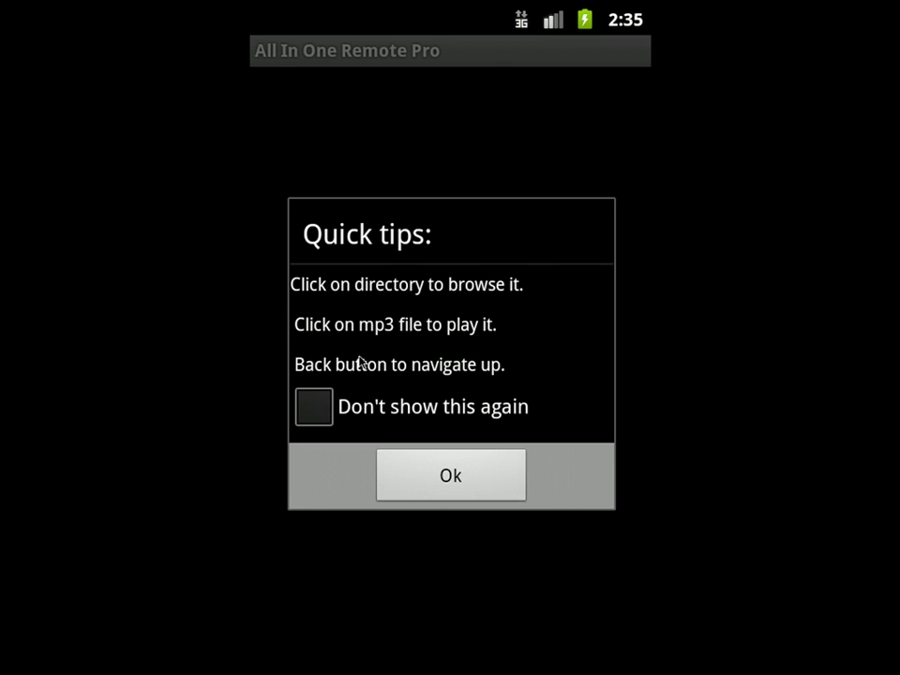
click(427, 477)
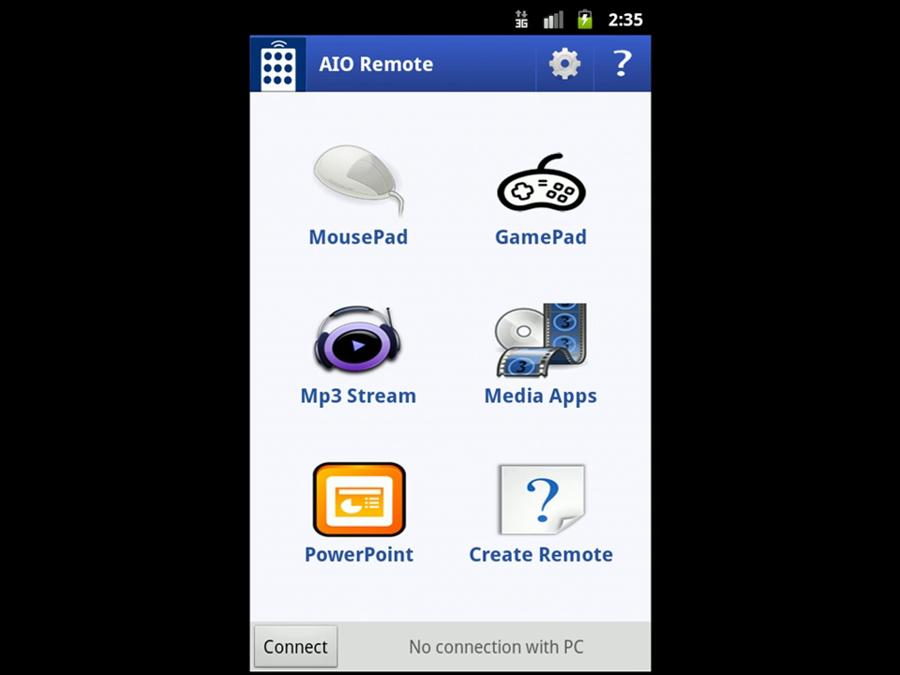
View the supported players in Media Apps and the Media Player remote, return to the main screen and open PowerPoint.
click(541, 379)
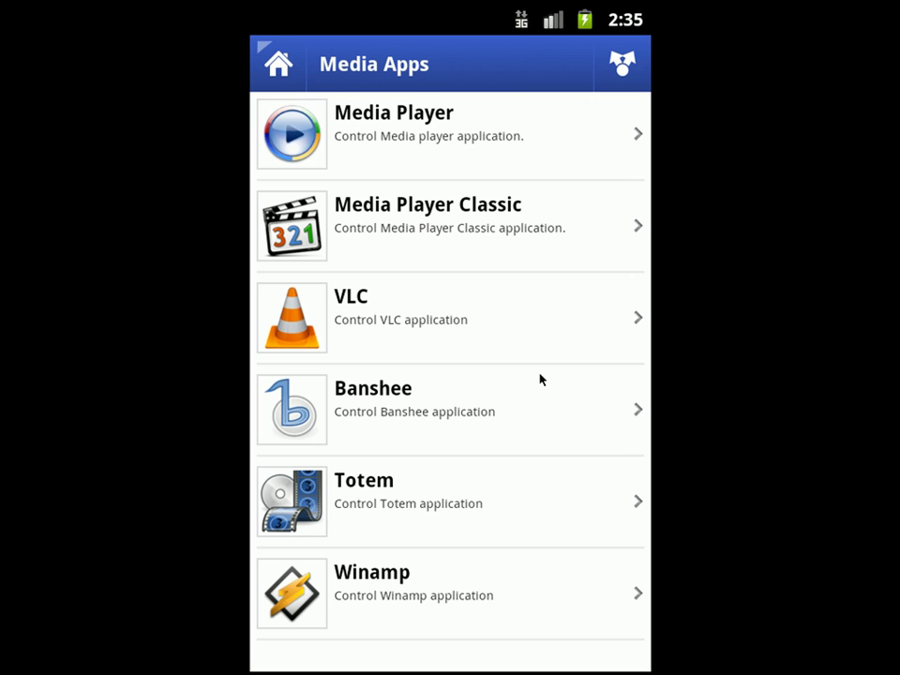
click(392, 138)
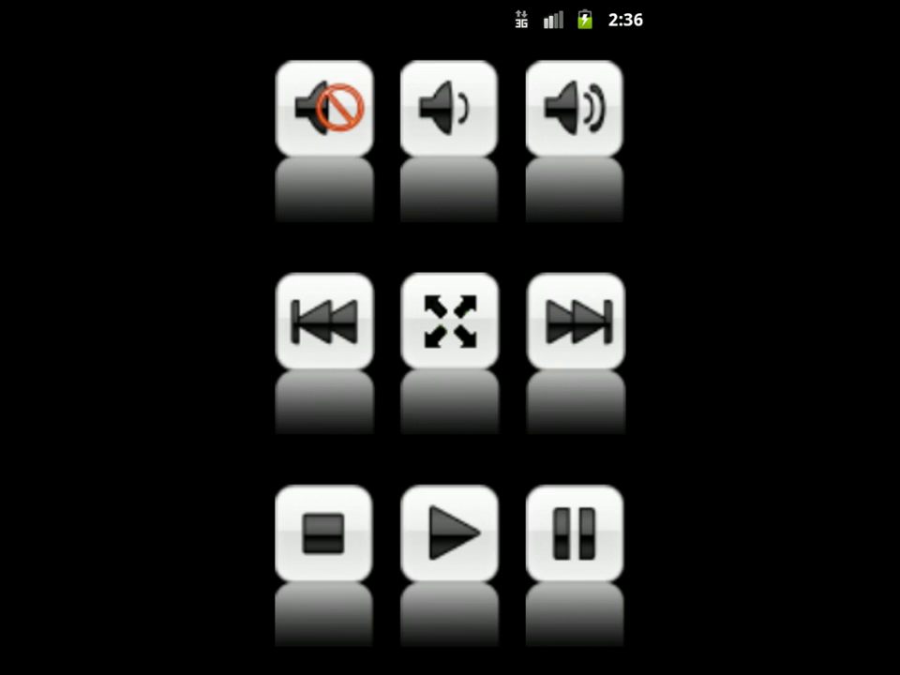
key(Escape)
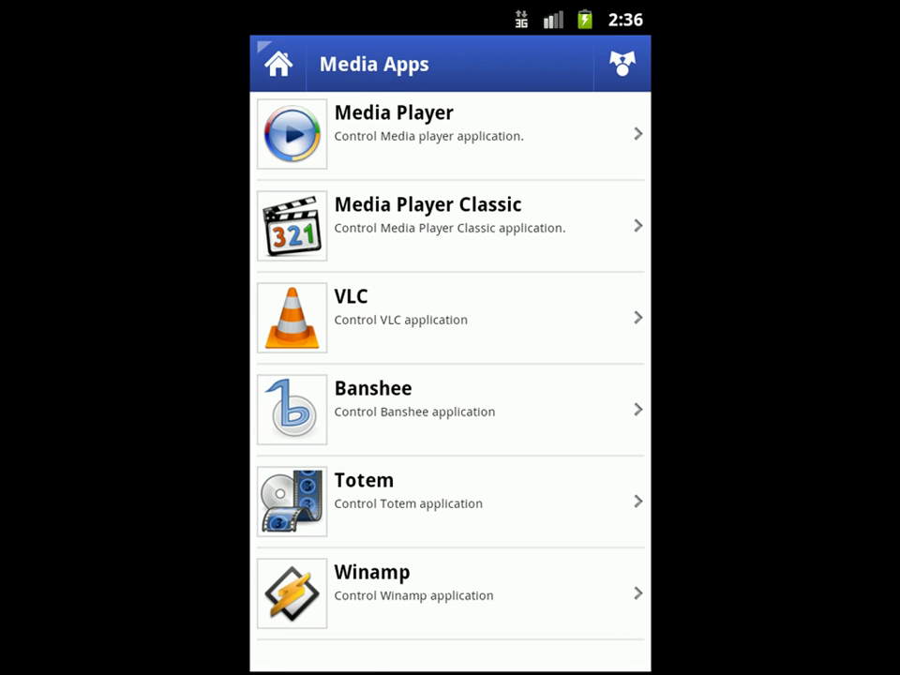
key(Escape)
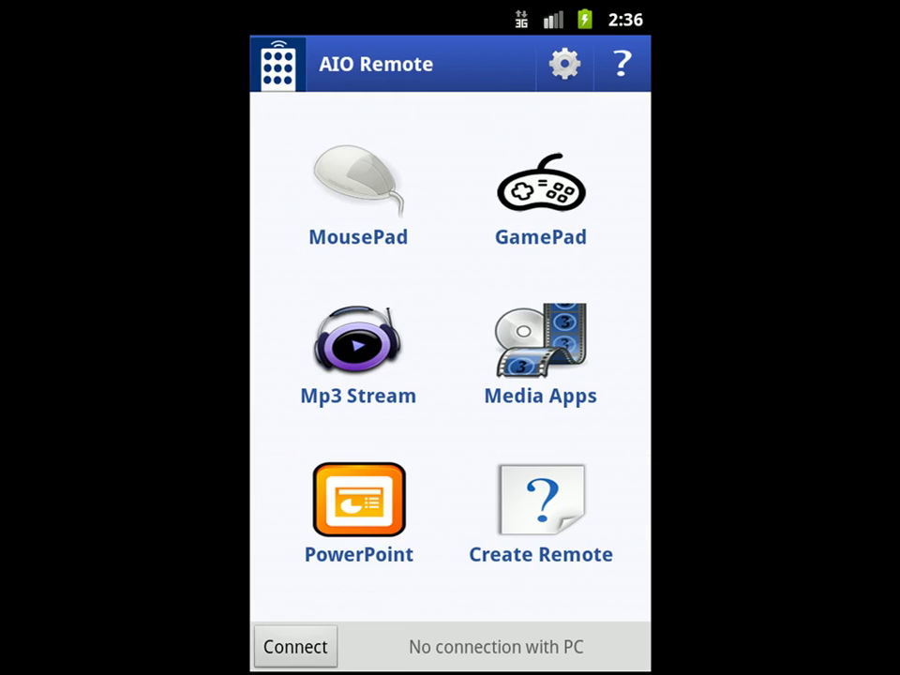
click(394, 525)
Create a new blank custom remote, reading the "What is this?" description before skipping the introduction.
click(544, 524)
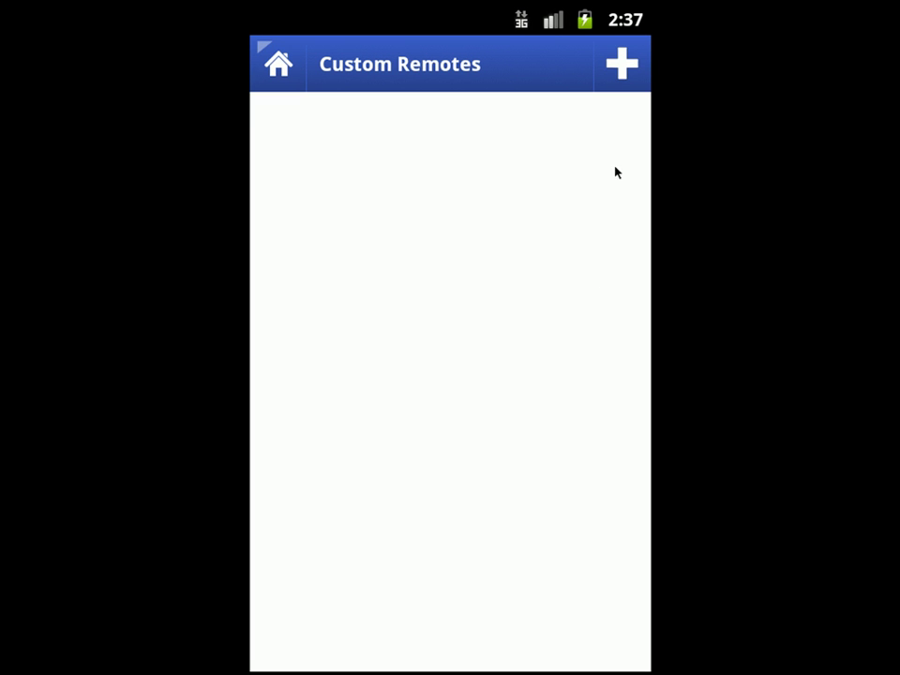
click(617, 67)
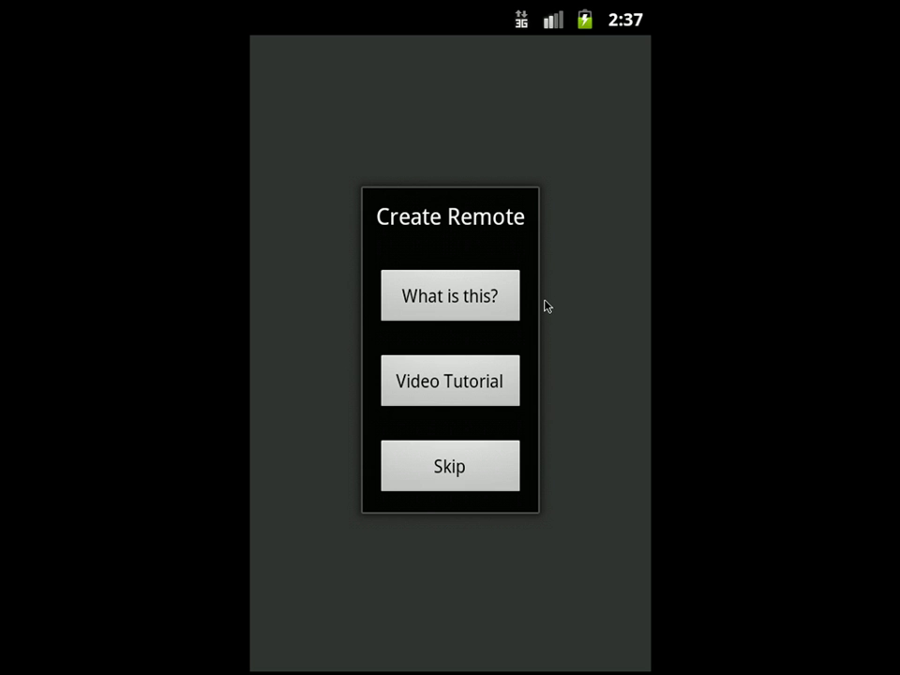
click(416, 300)
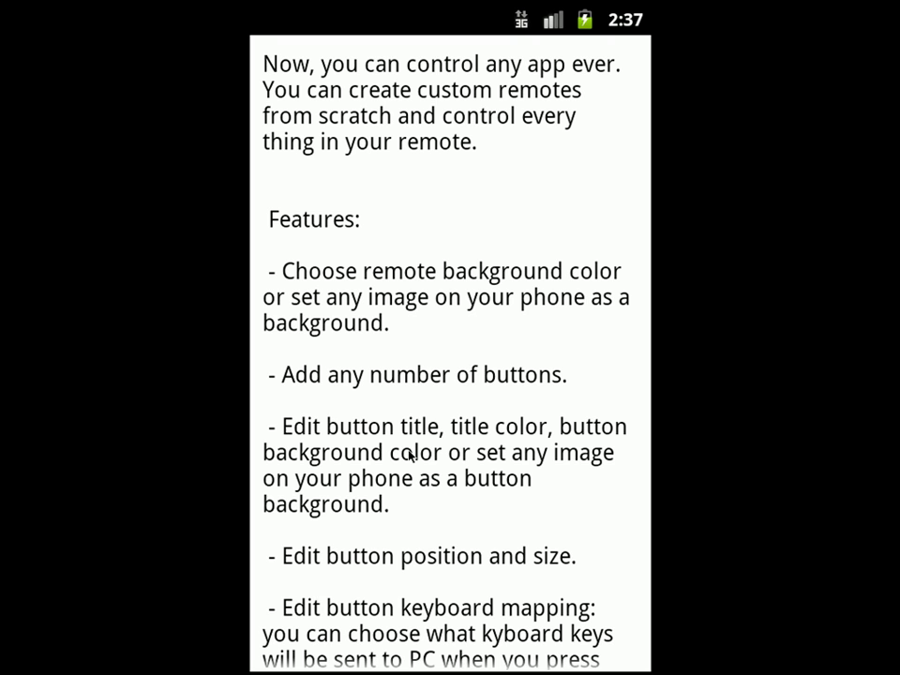
drag(409, 455, 493, 151)
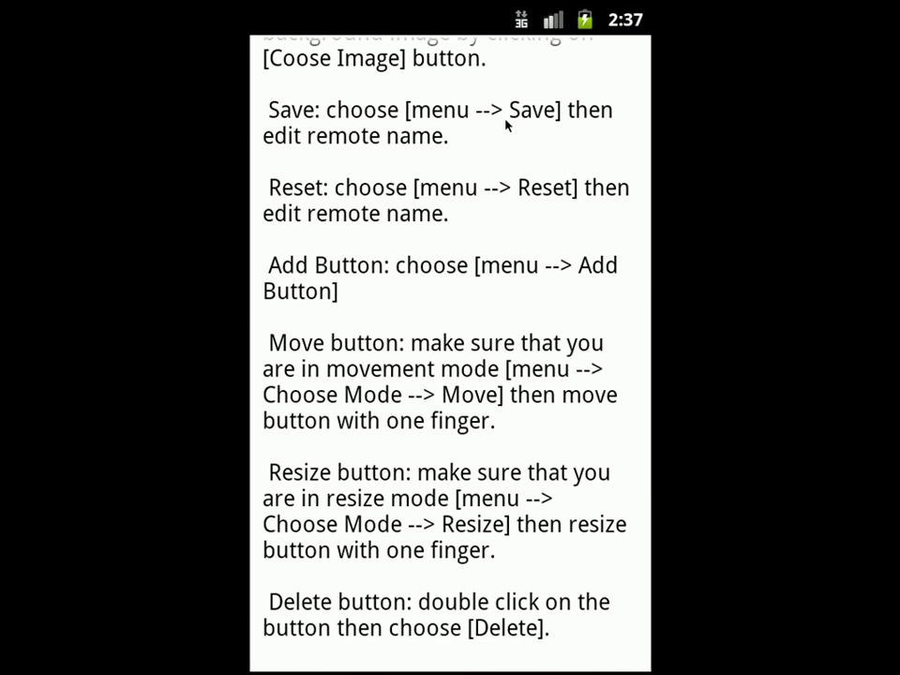
key(Escape)
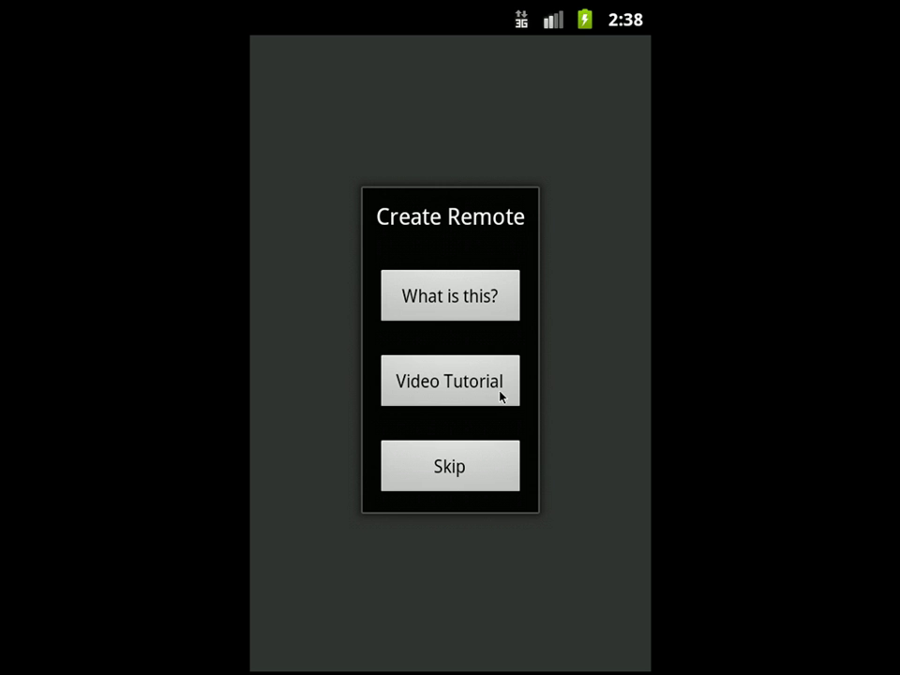
click(446, 479)
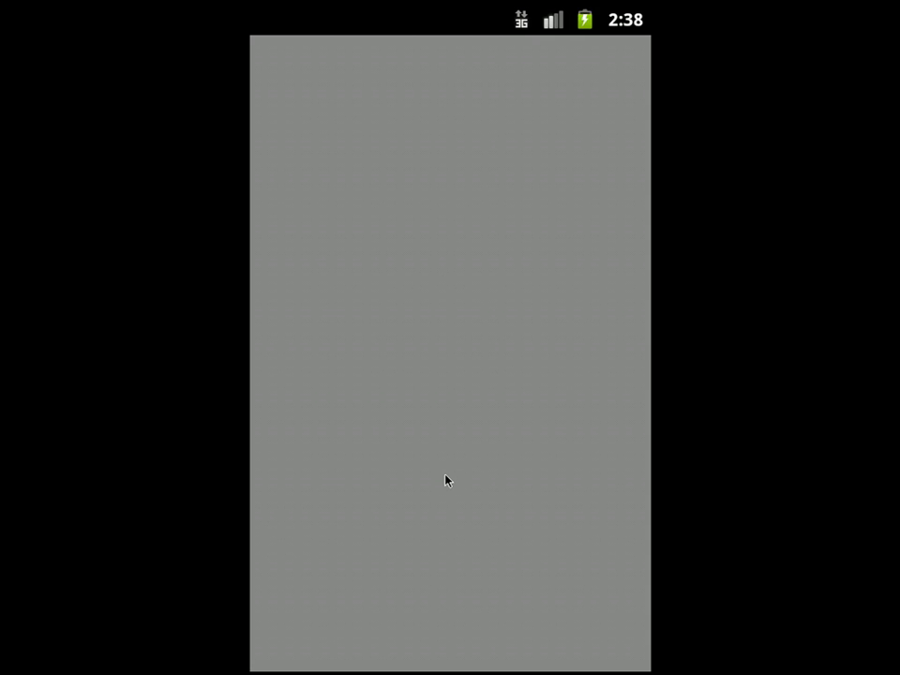
Set the custom remote's background color to WHITE and apply it.
key(Menu)
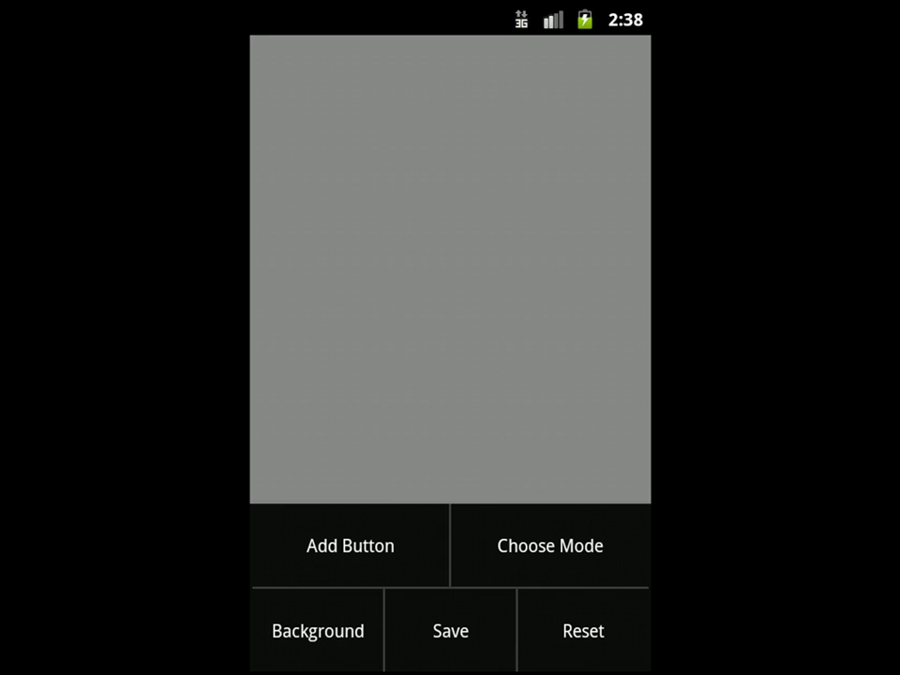
click(317, 654)
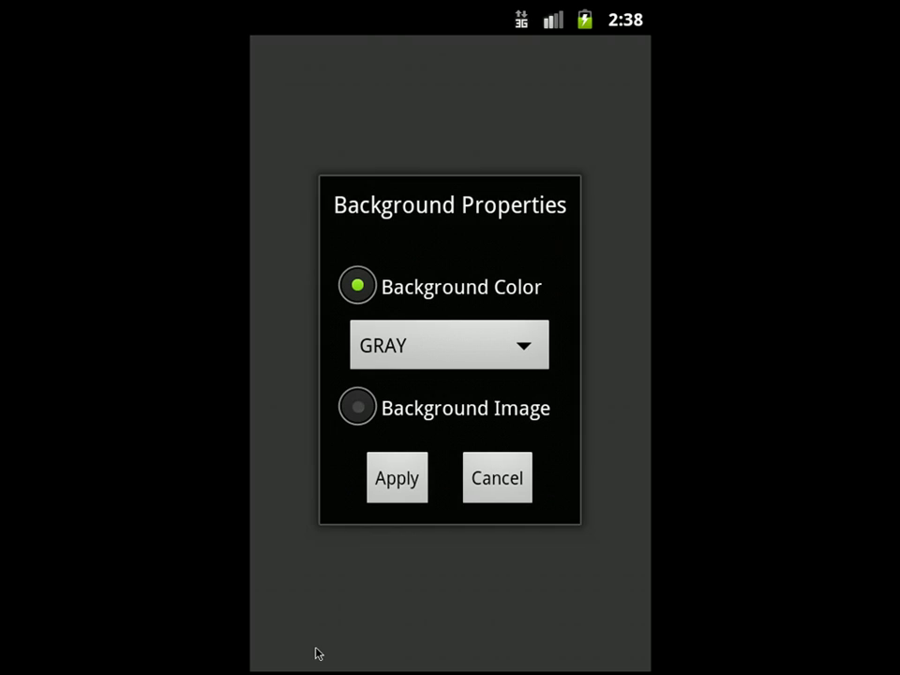
click(544, 361)
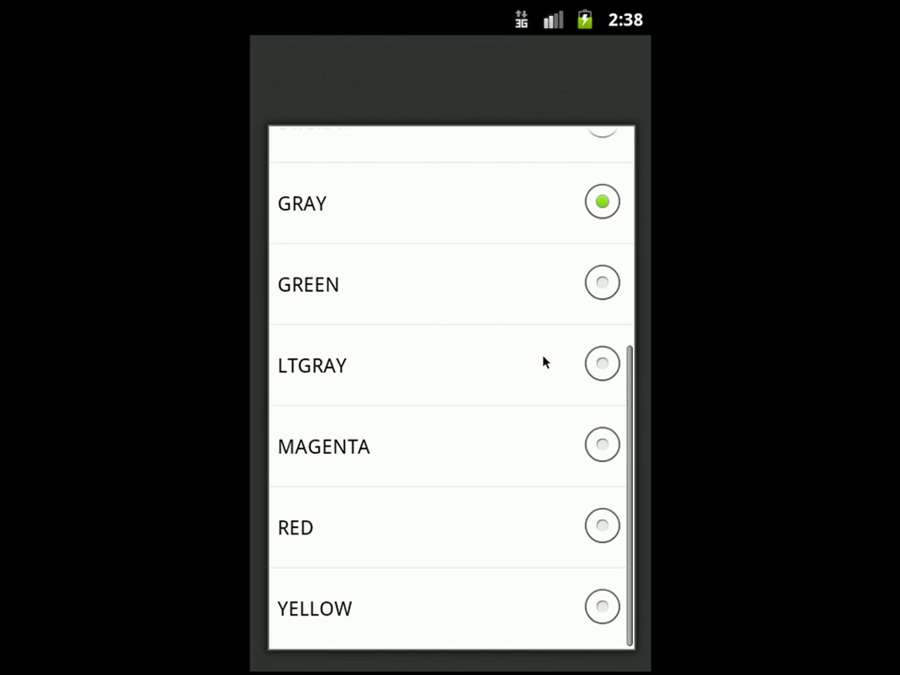
drag(450, 498, 468, 575)
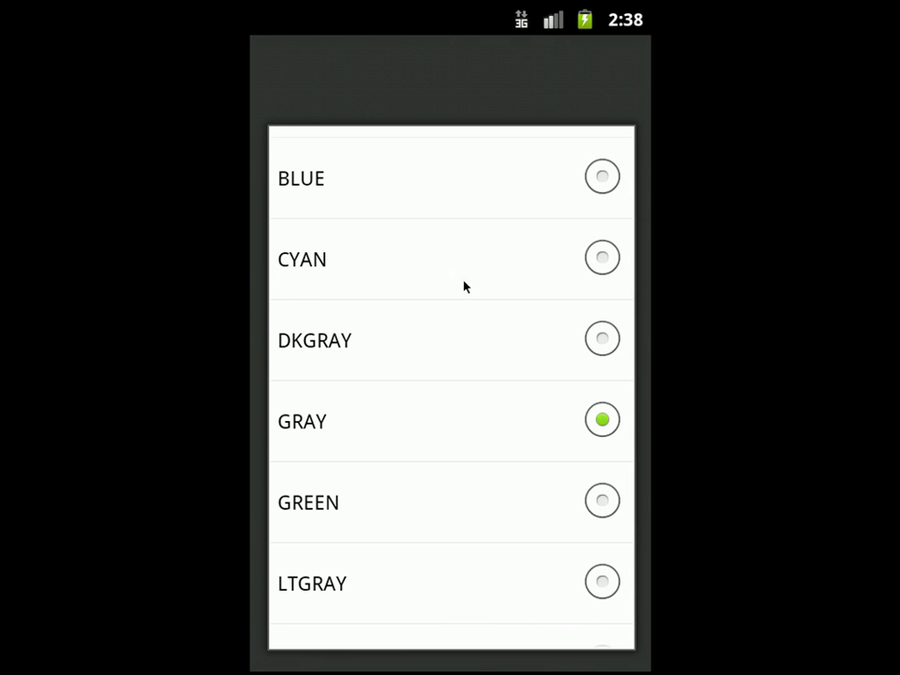
drag(439, 248, 436, 456)
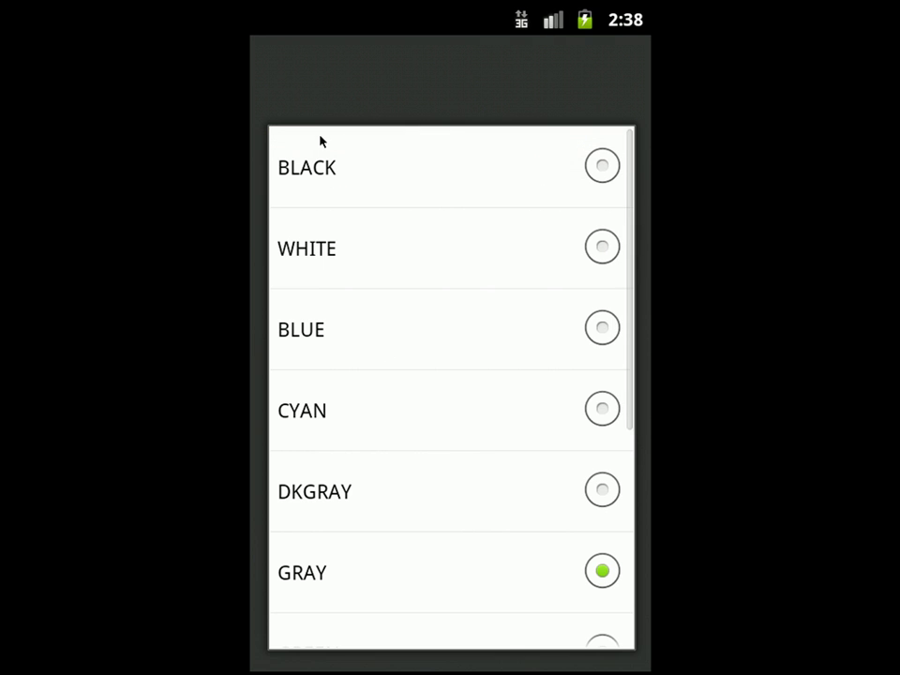
click(327, 249)
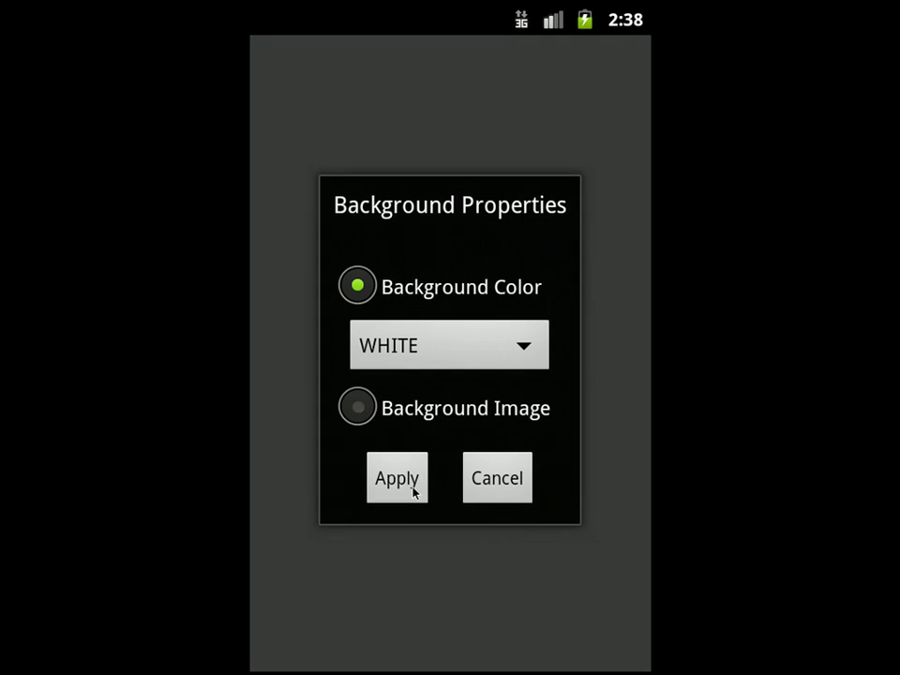
click(413, 488)
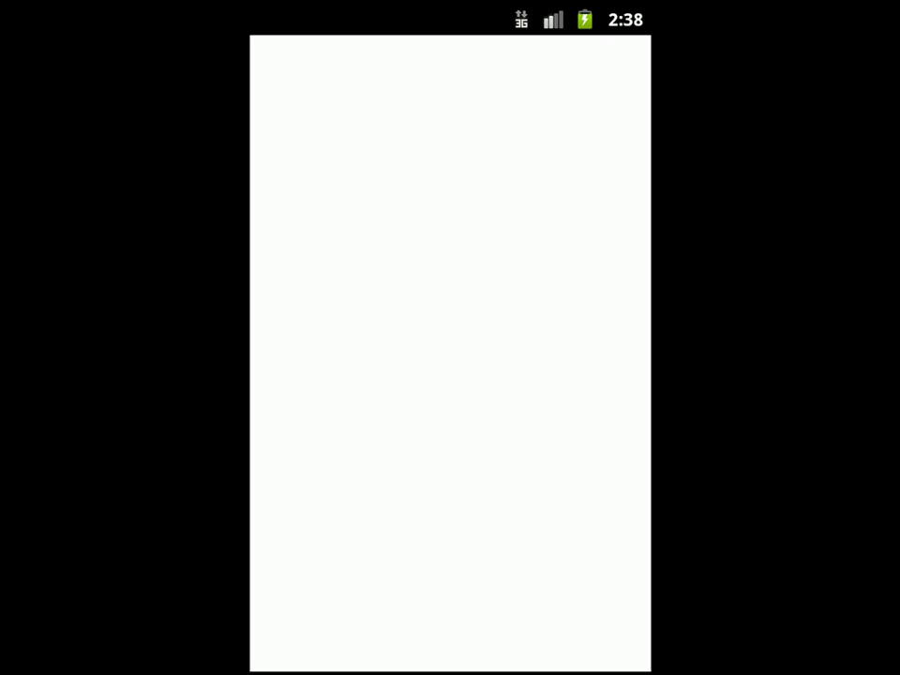
Switch the remote's background to an image and apply the green Android robot picture.
key(Menu)
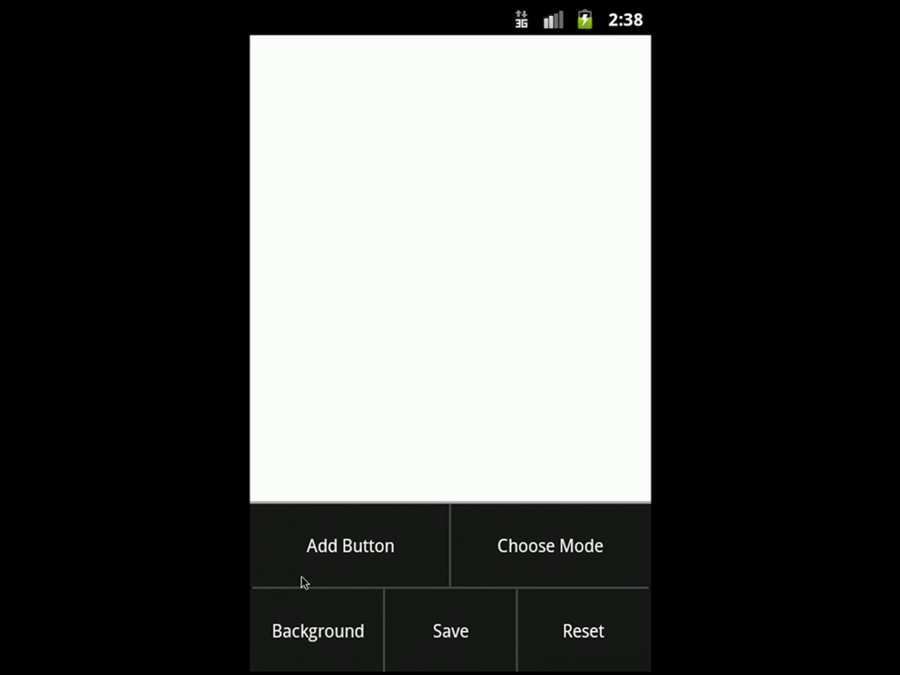
click(342, 635)
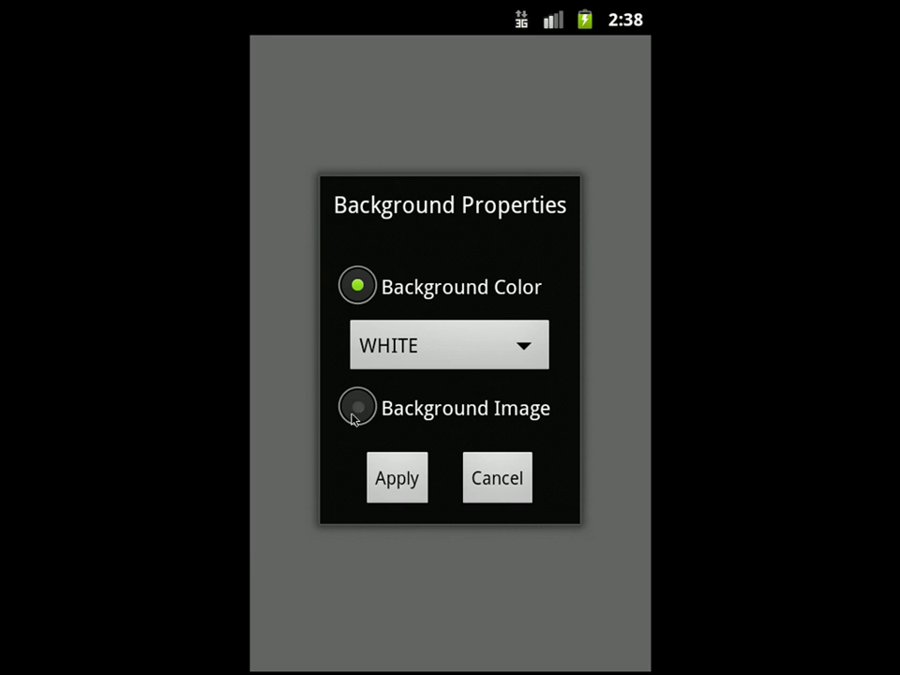
click(366, 415)
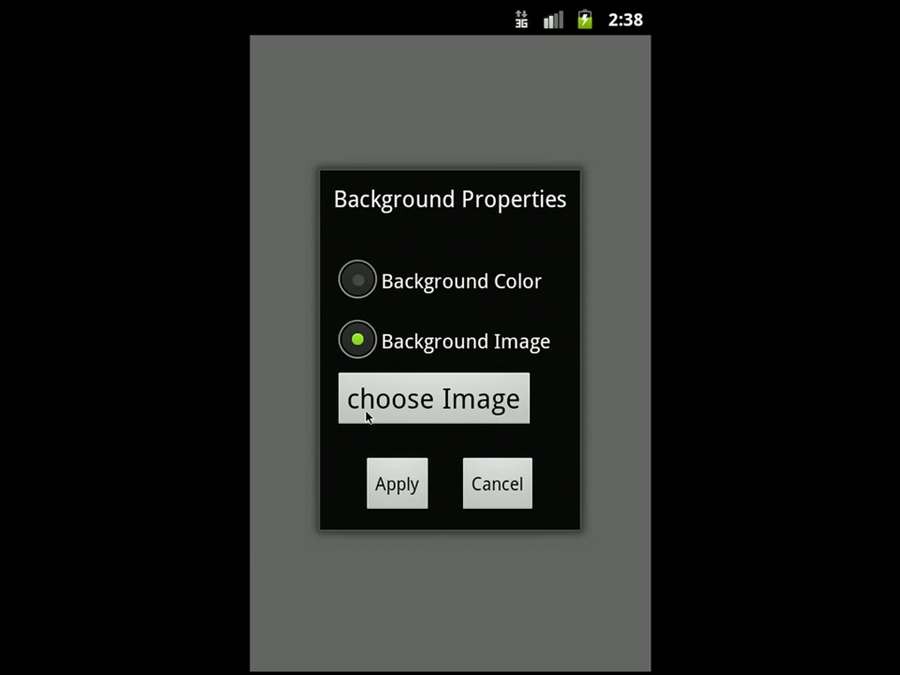
click(394, 410)
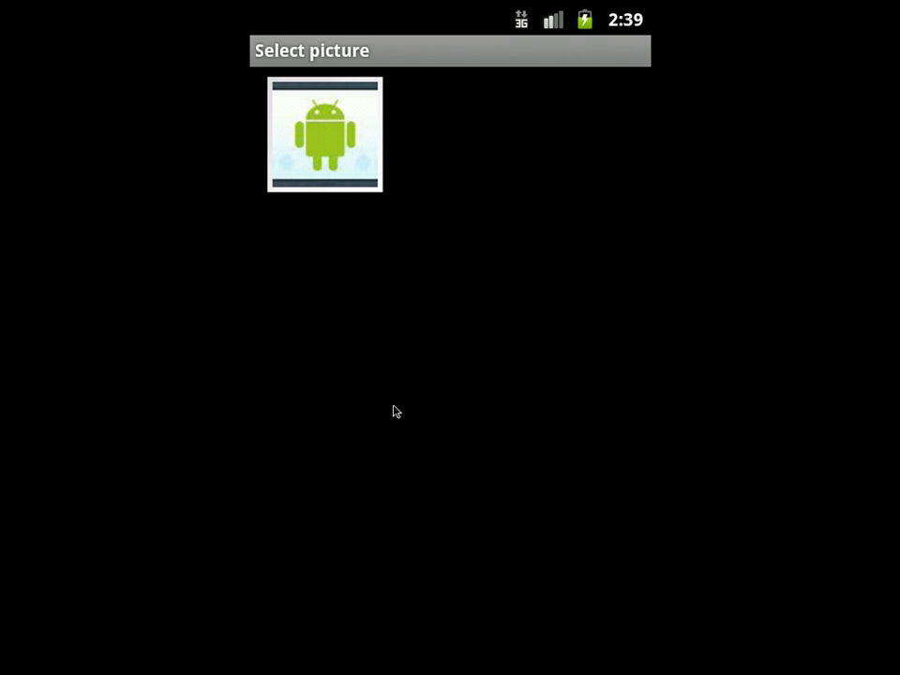
click(371, 130)
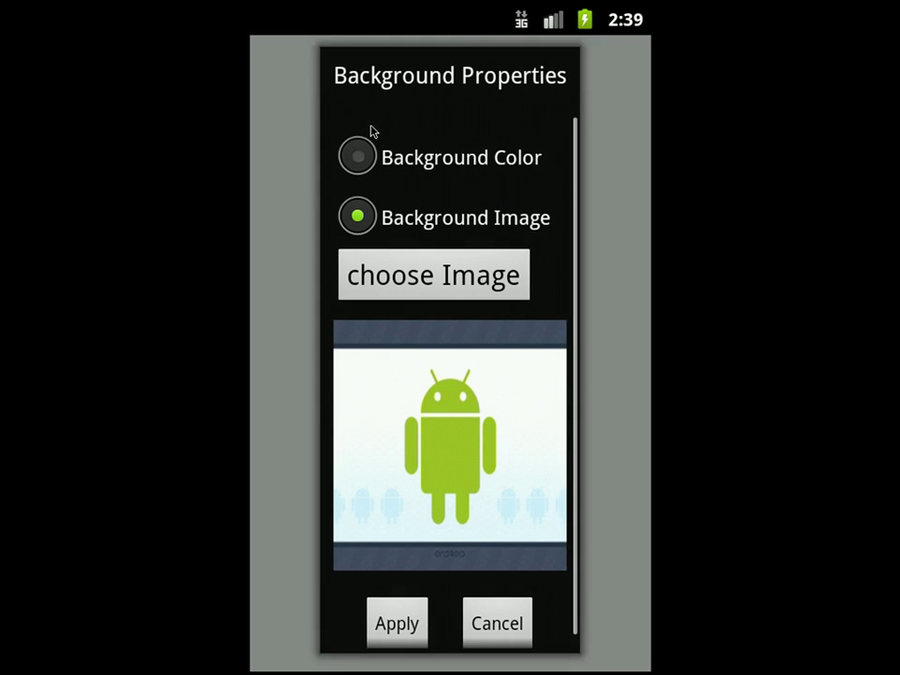
click(381, 618)
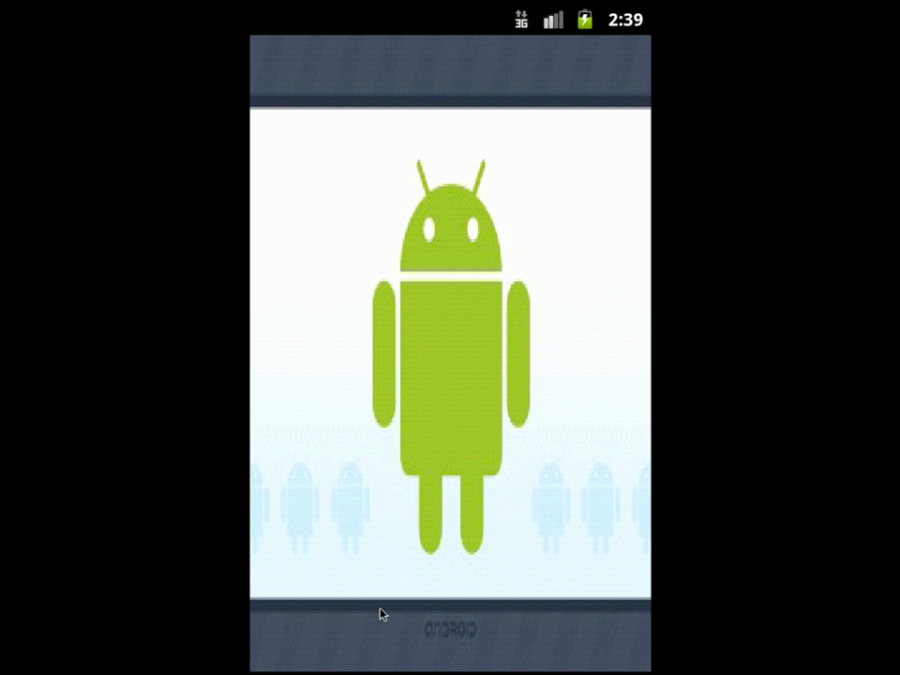
Add a button to the remote and move it beside the robot's legs, over the small pale robots.
key(Menu)
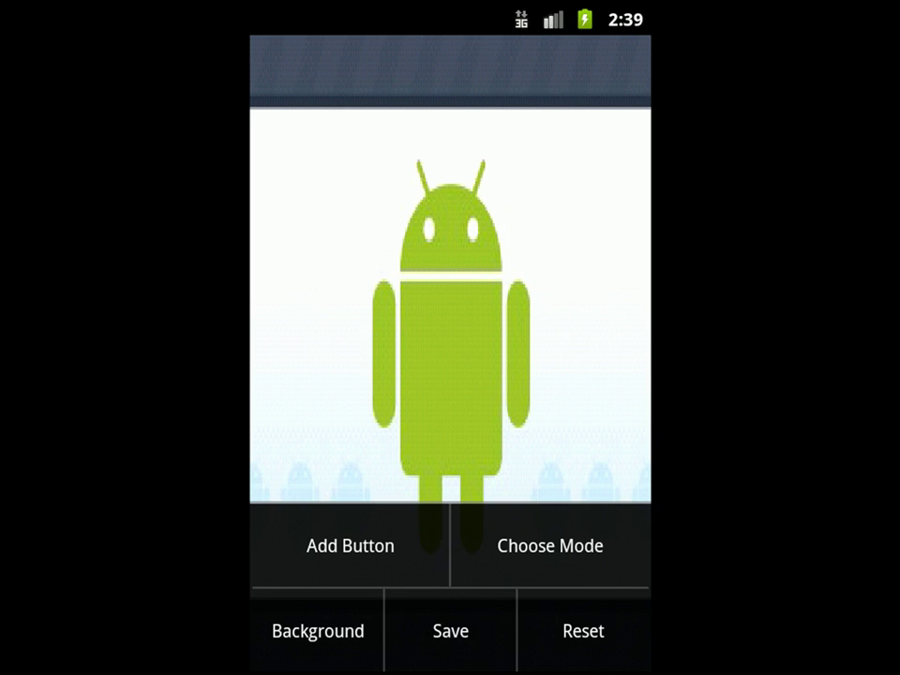
click(296, 569)
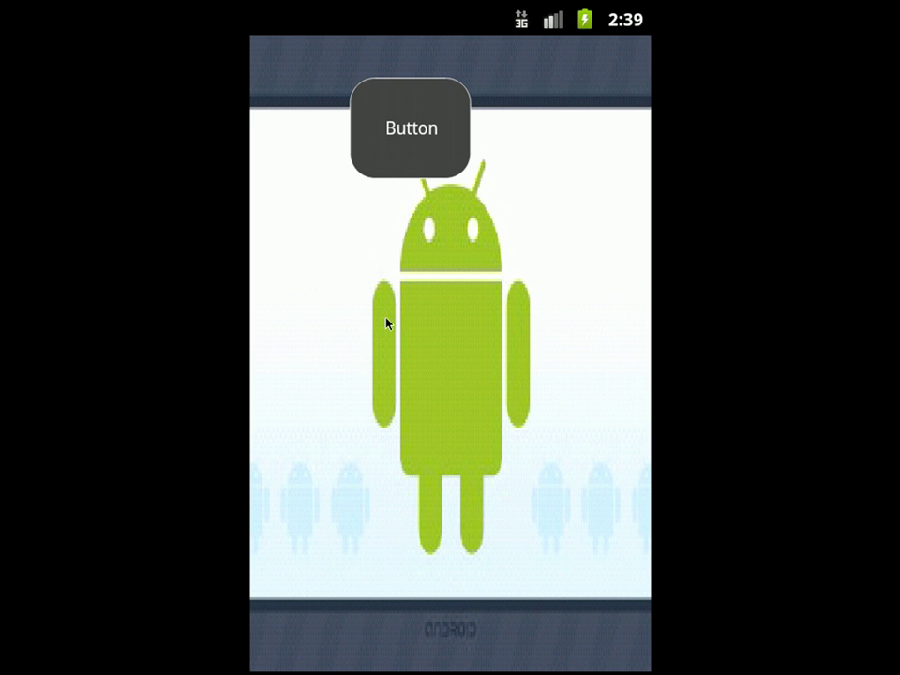
drag(397, 140, 326, 515)
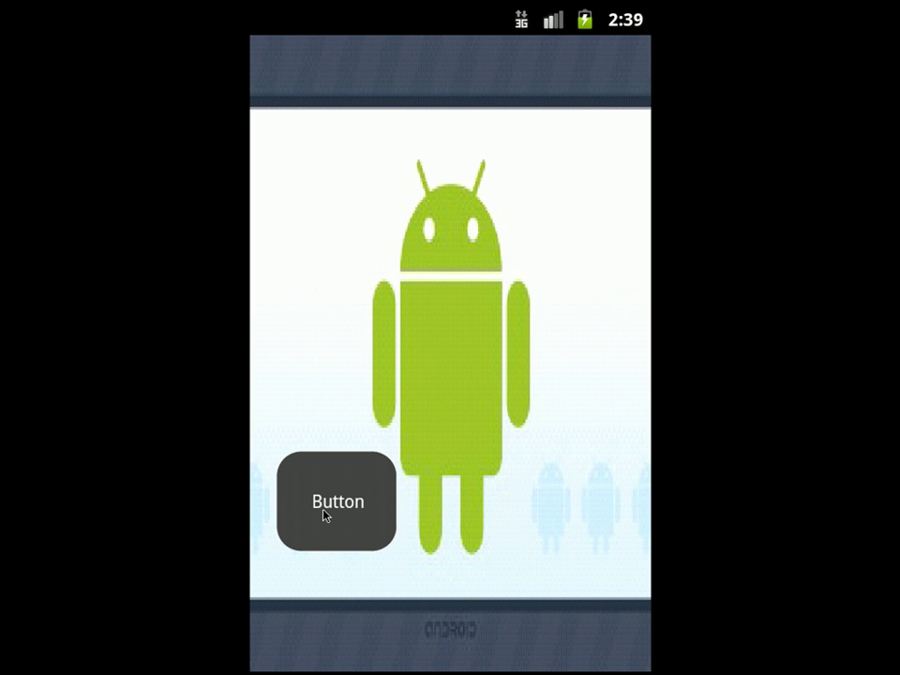
Delete the button beside the robot's legs from the remote.
click(324, 515)
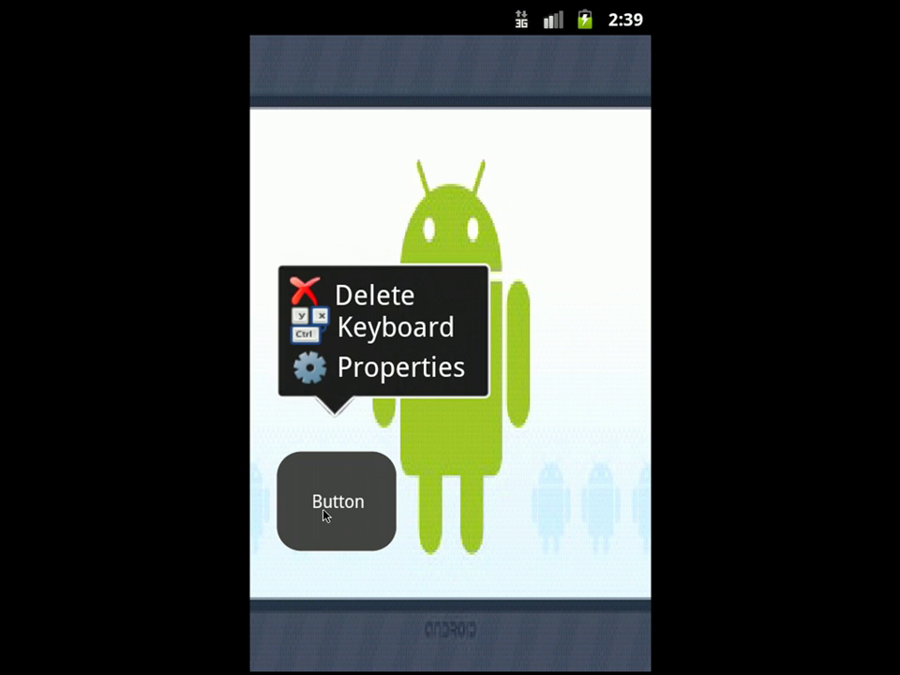
click(408, 306)
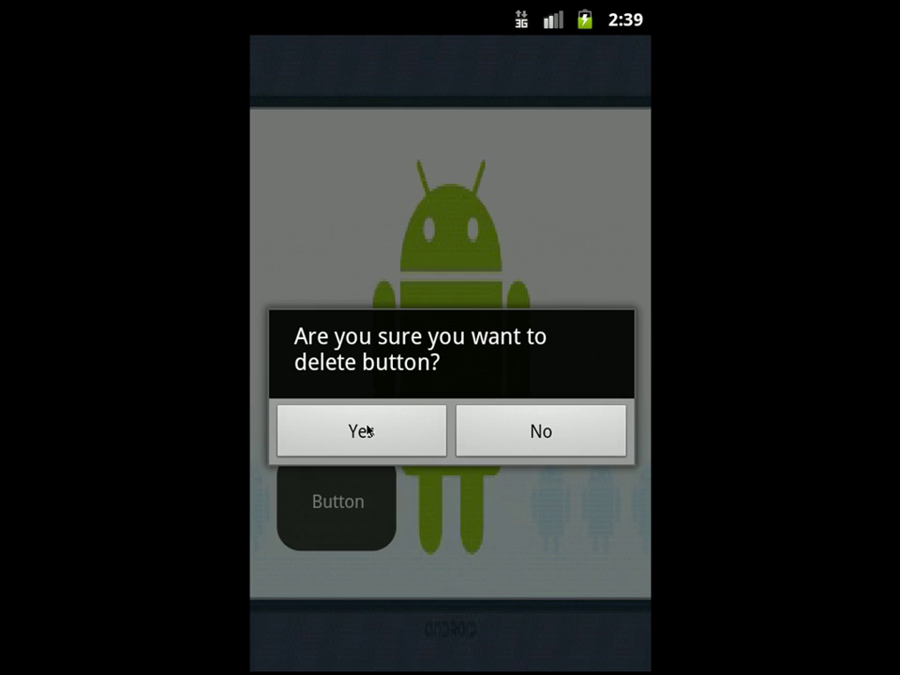
click(366, 432)
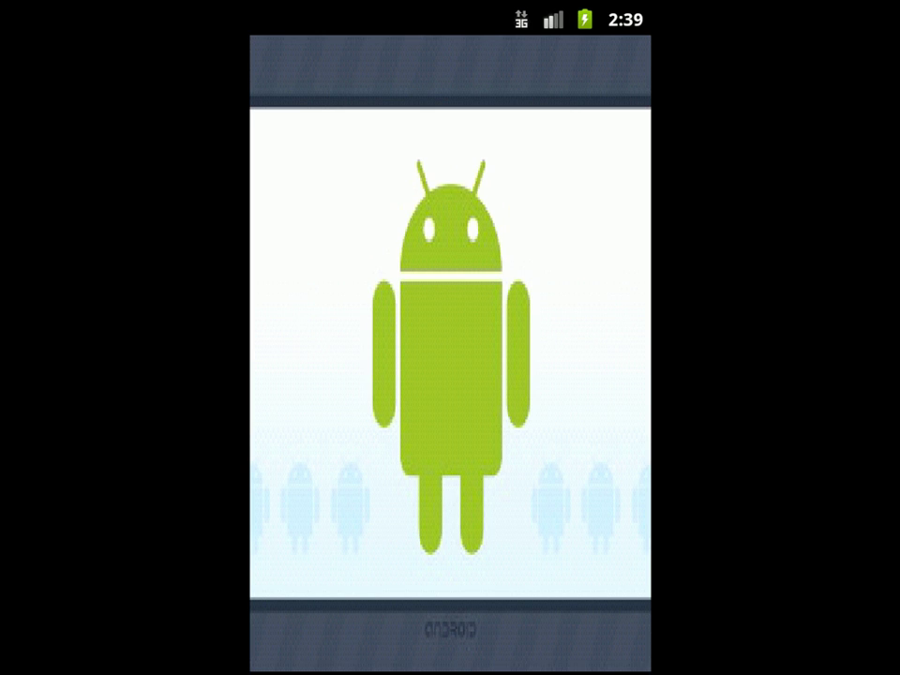
Add a new button to the remote and place it over the robot's left-hand arm and the edge of its body.
key(Menu)
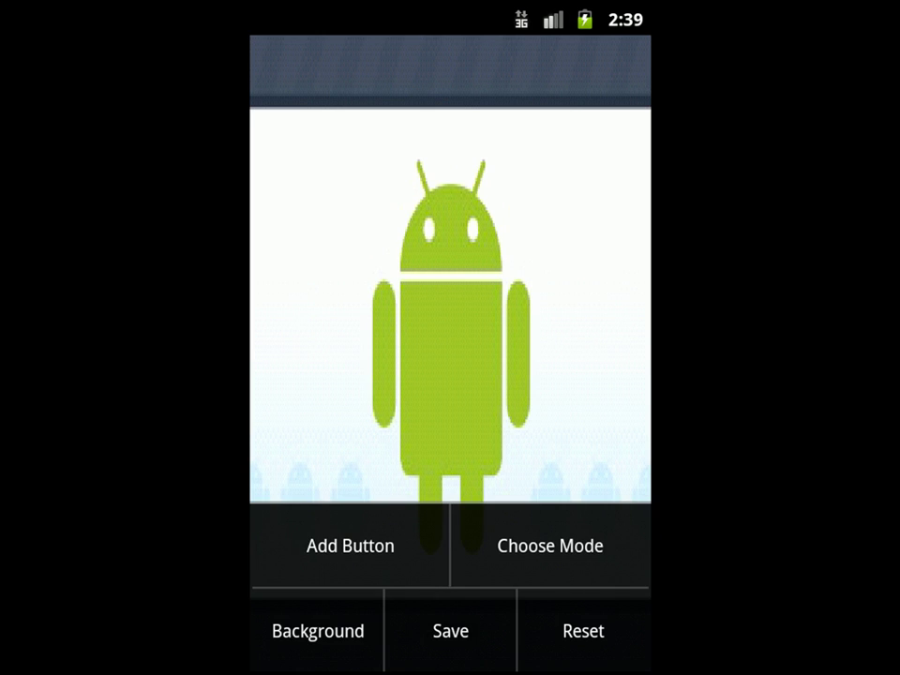
click(357, 542)
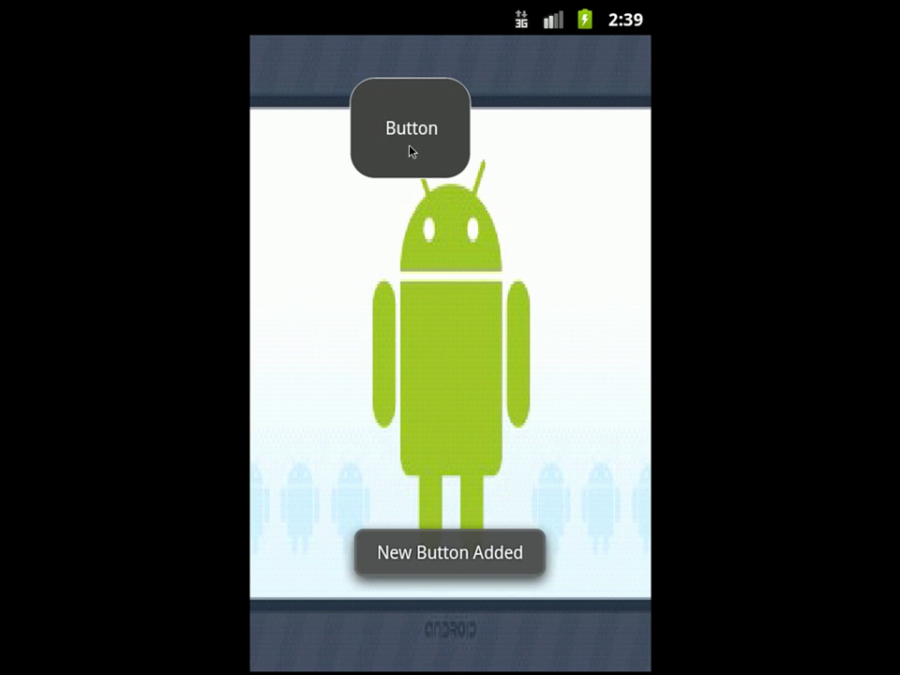
drag(411, 157, 374, 339)
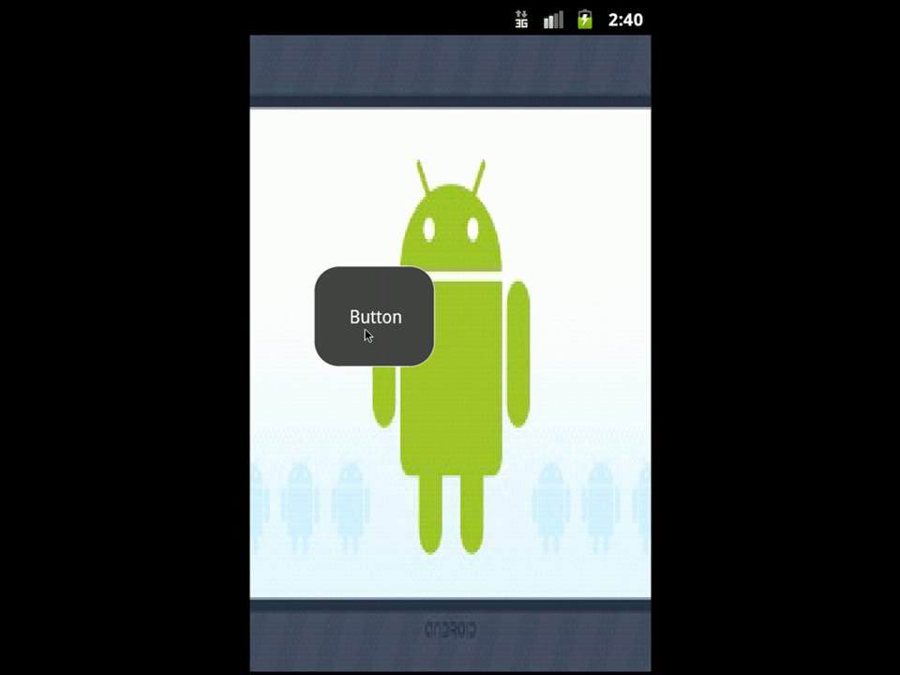
Set the button's title to "with Button", its title colour to BLUE and its background colour to GREEN, and apply the properties.
click(368, 336)
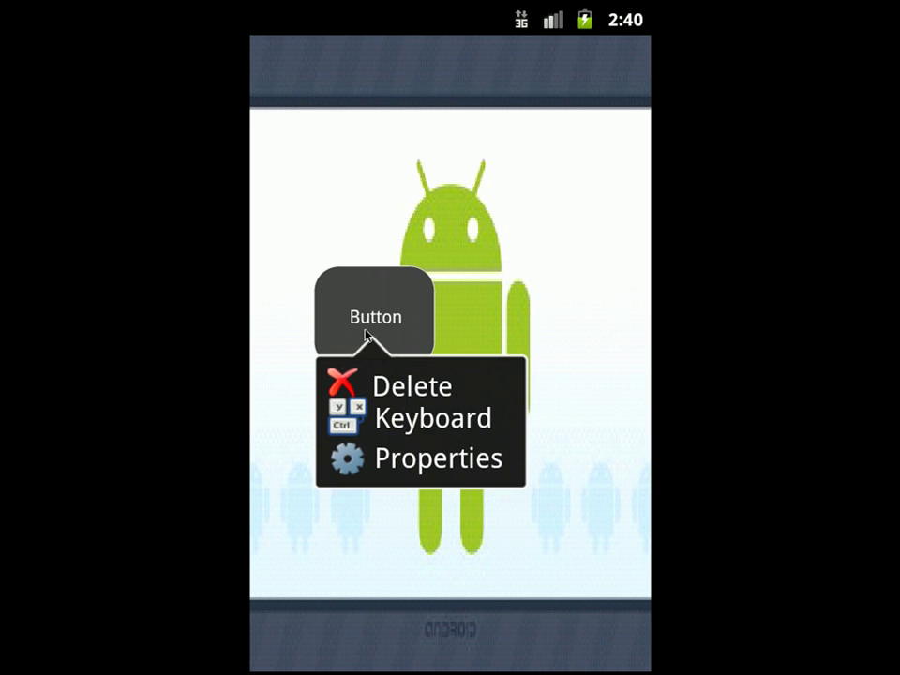
click(424, 461)
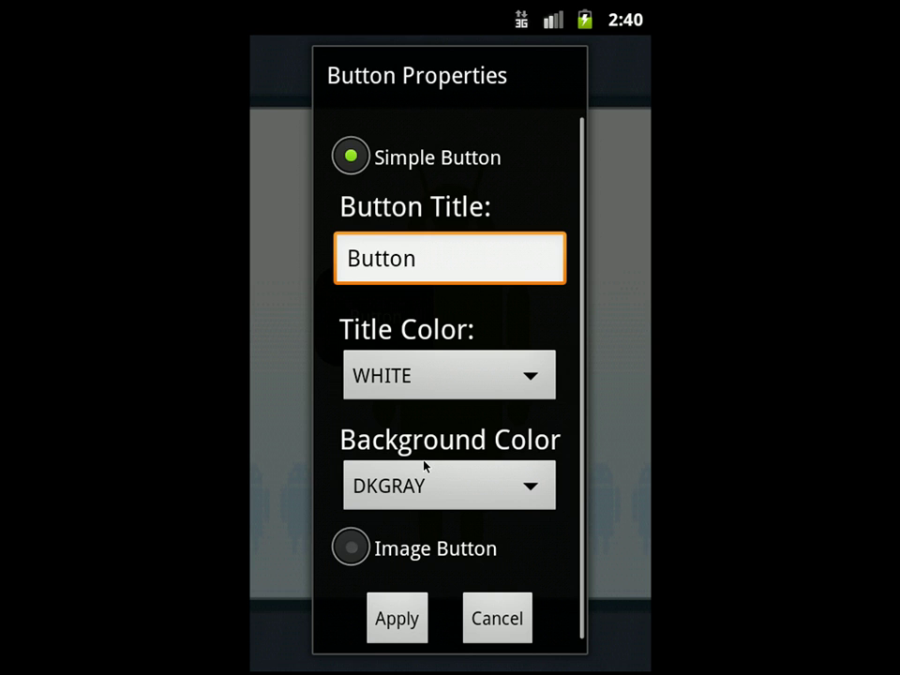
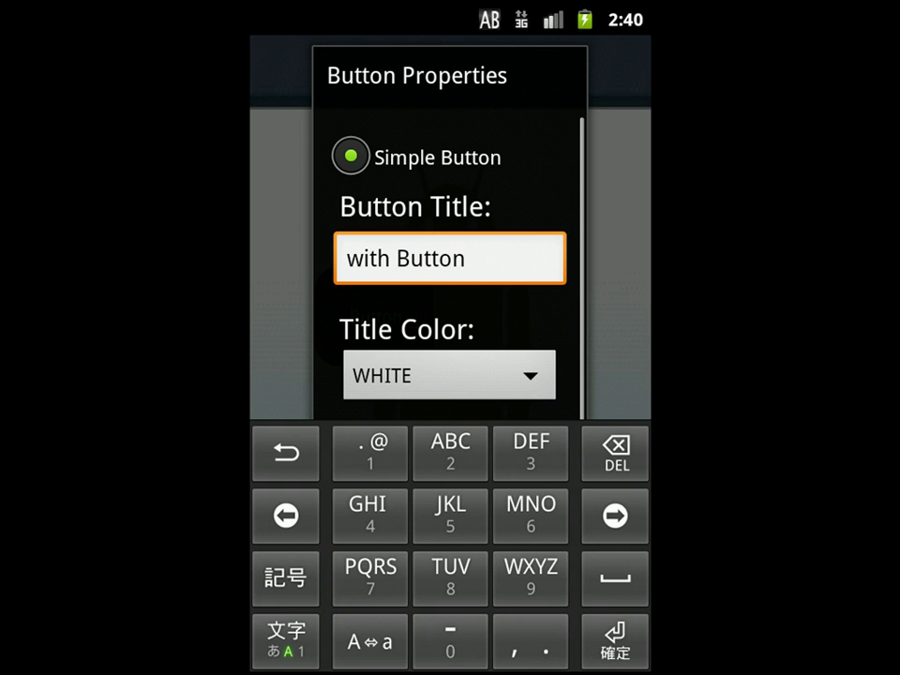
key(Escape)
click(517, 375)
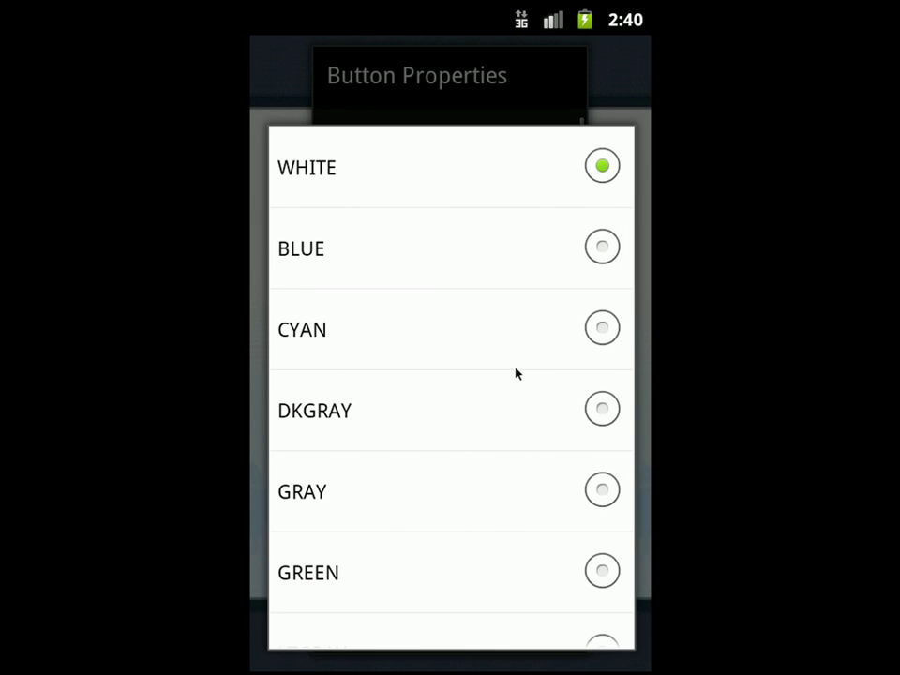
click(384, 268)
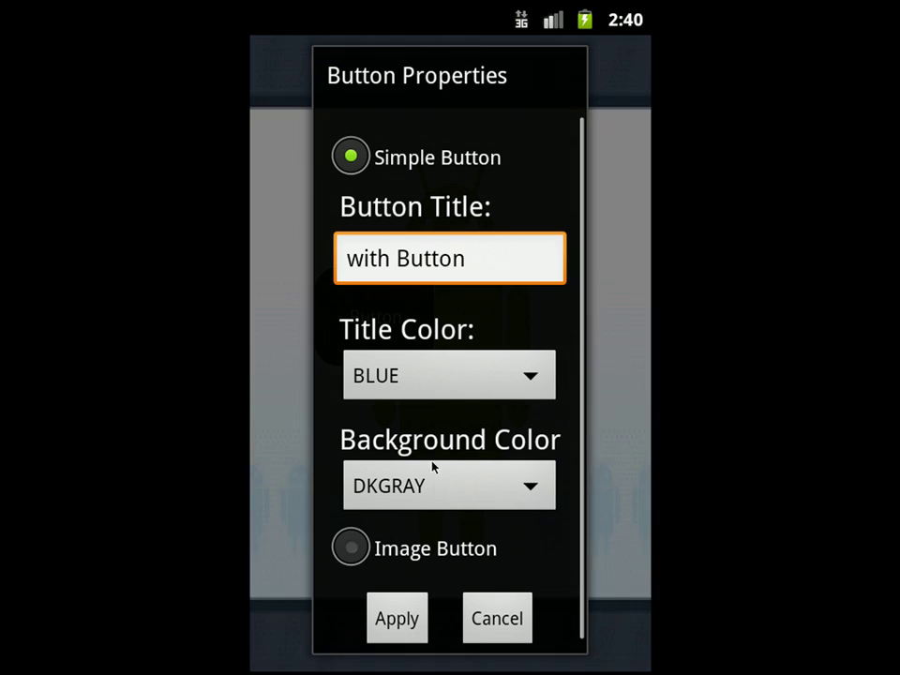
click(436, 488)
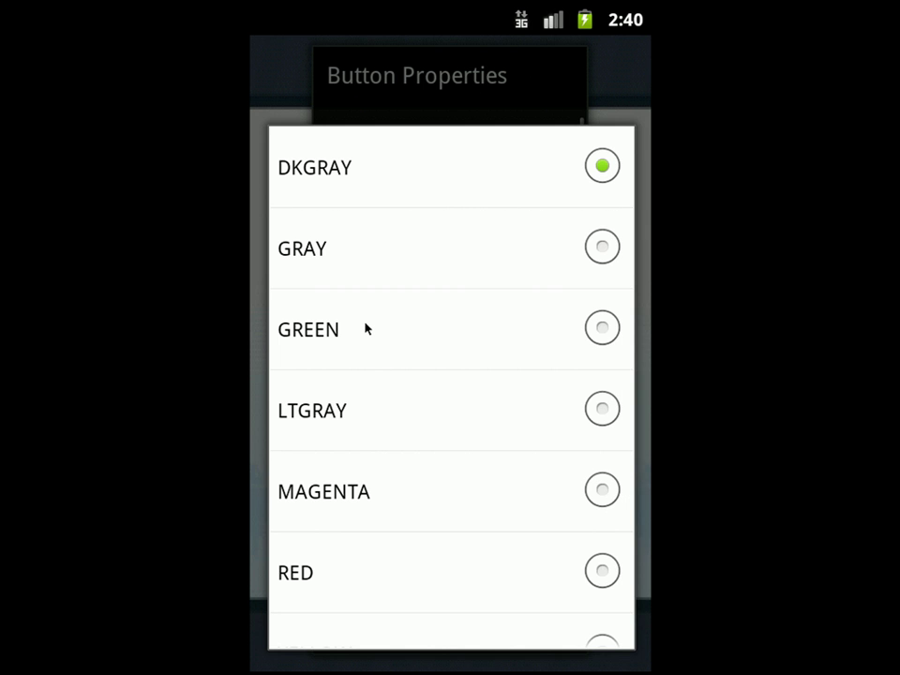
click(366, 328)
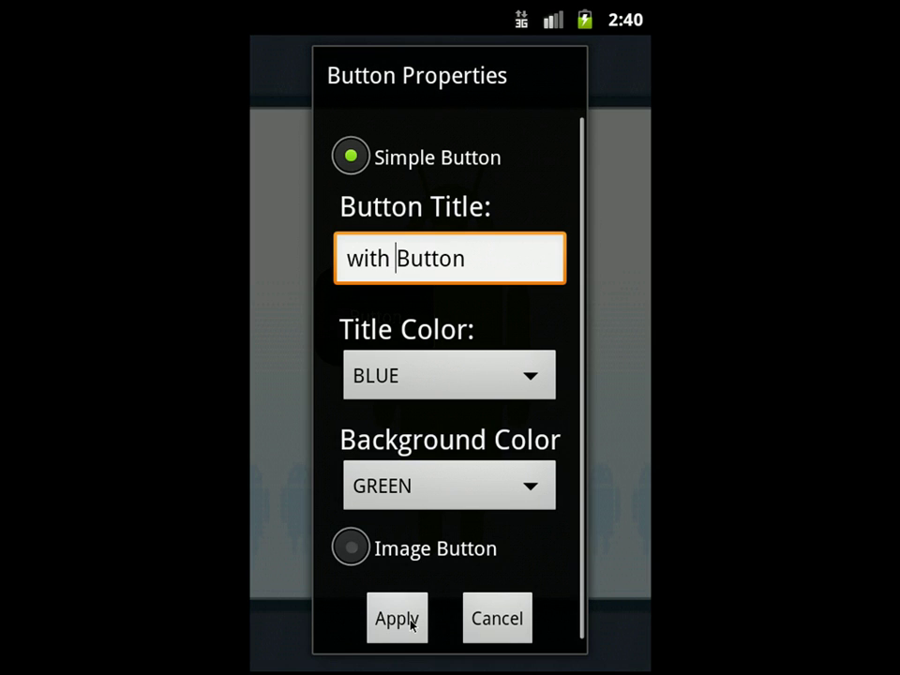
click(411, 624)
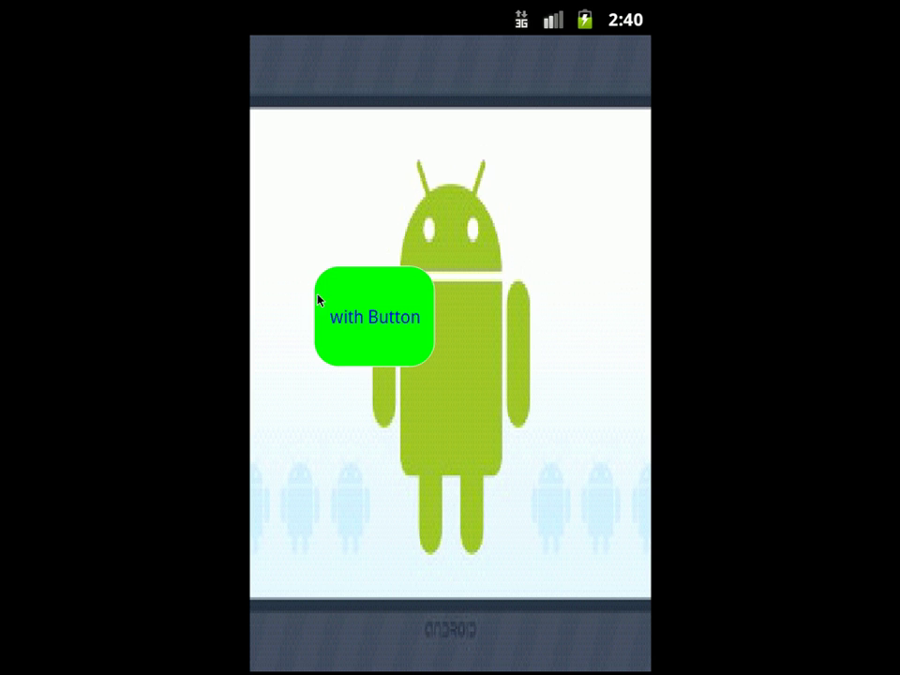
Move the green button beside the robot's legs and turn it into an image button using the green Android robot picture.
drag(373, 346, 329, 505)
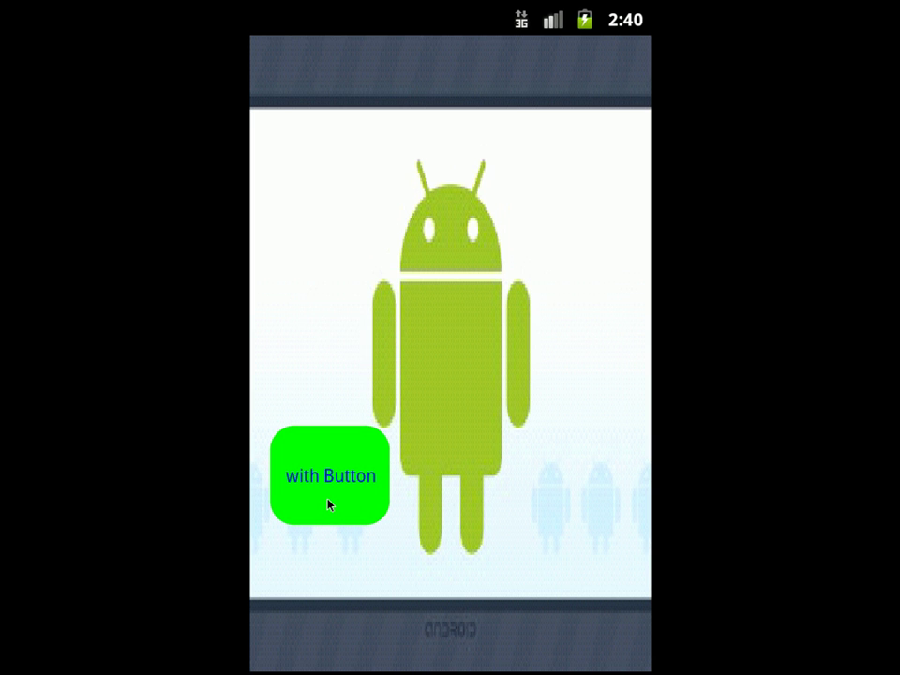
click(329, 505)
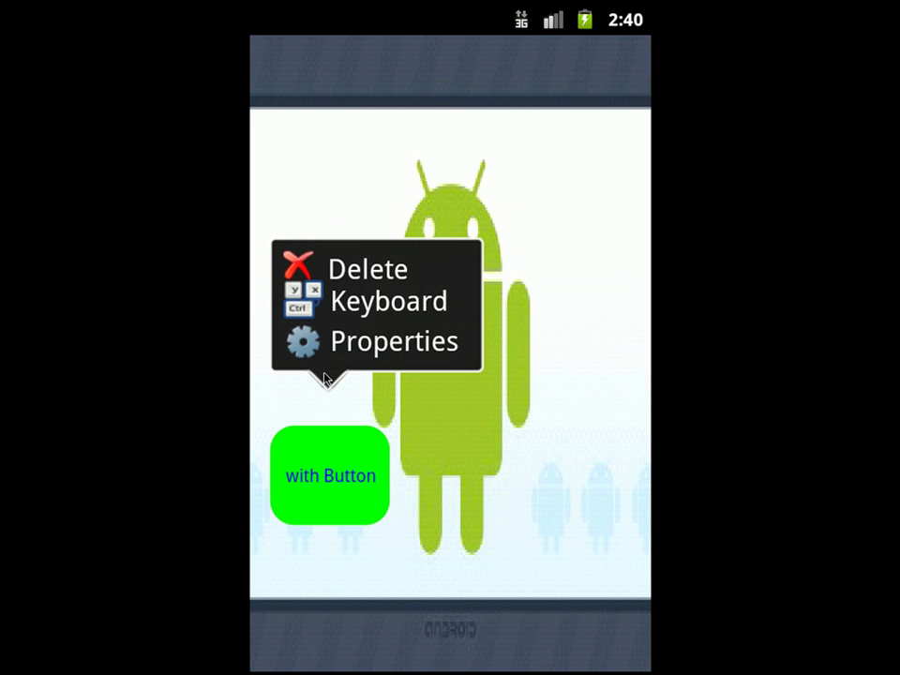
click(354, 359)
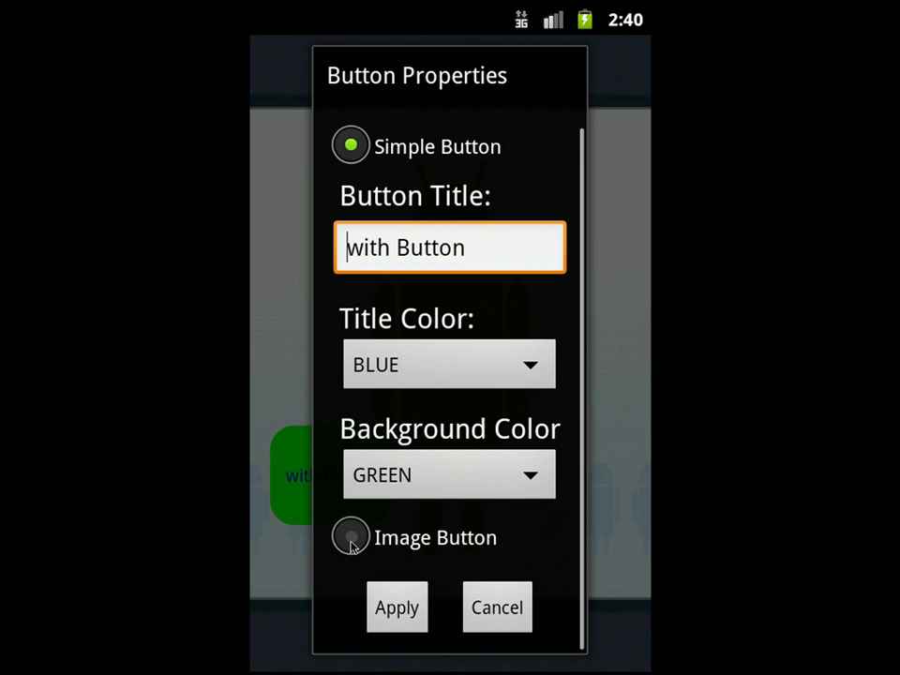
click(353, 538)
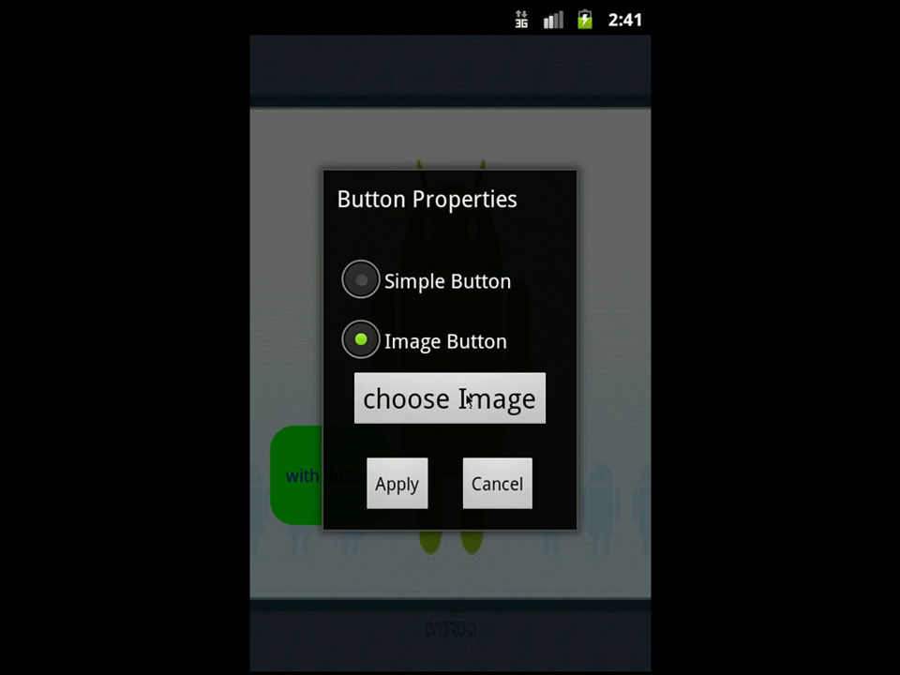
click(468, 398)
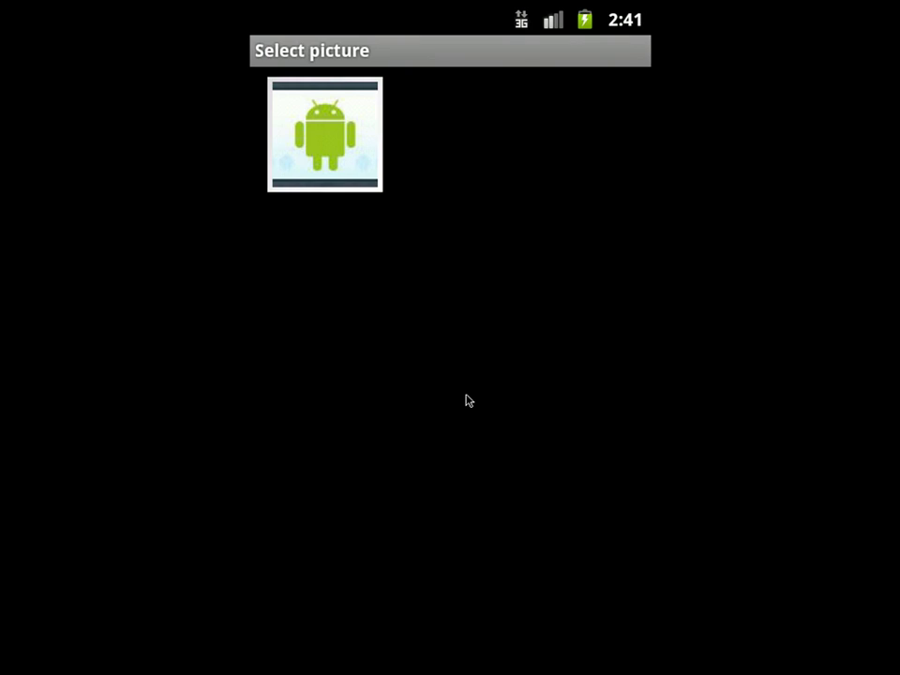
click(317, 153)
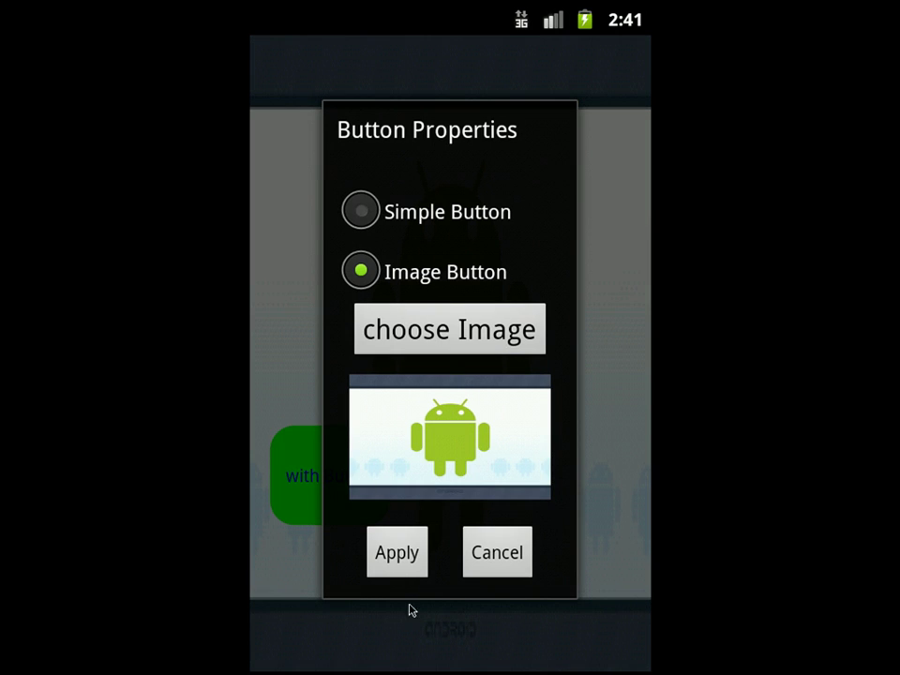
click(398, 553)
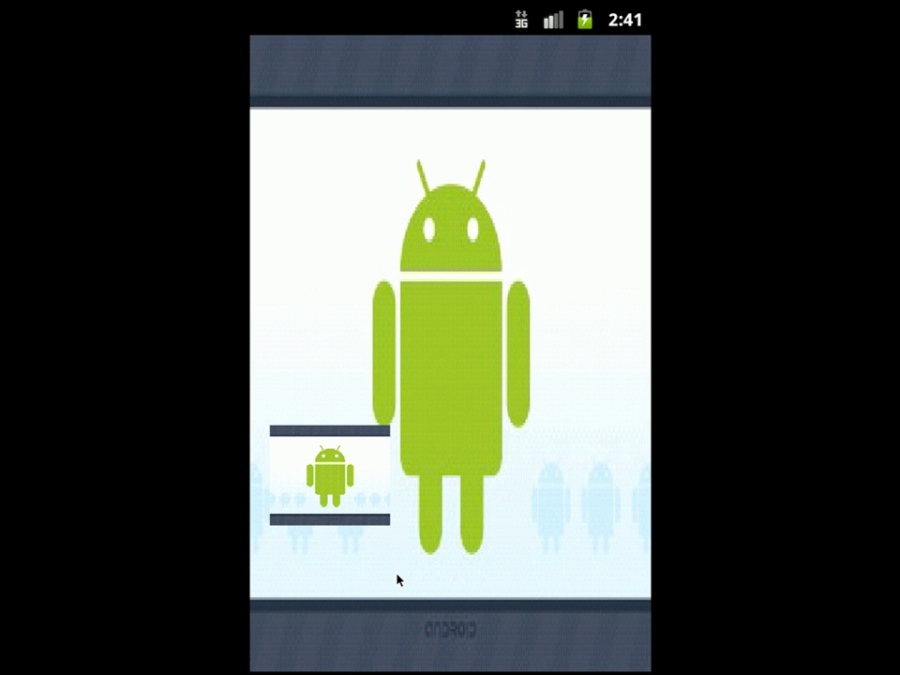
Map the image button to the enter key with the ALT and Shift modifiers.
click(329, 490)
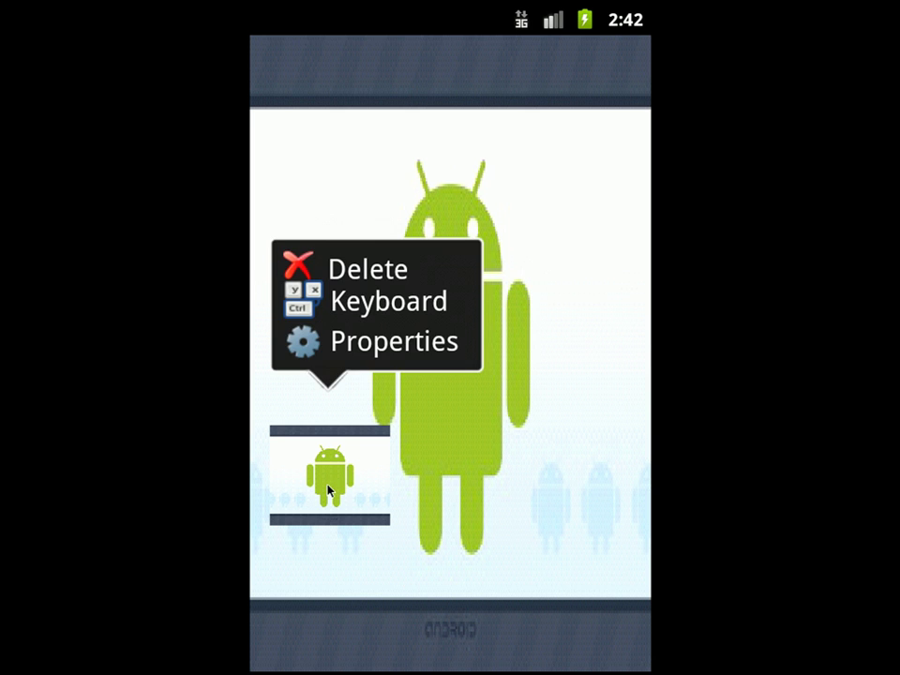
click(366, 301)
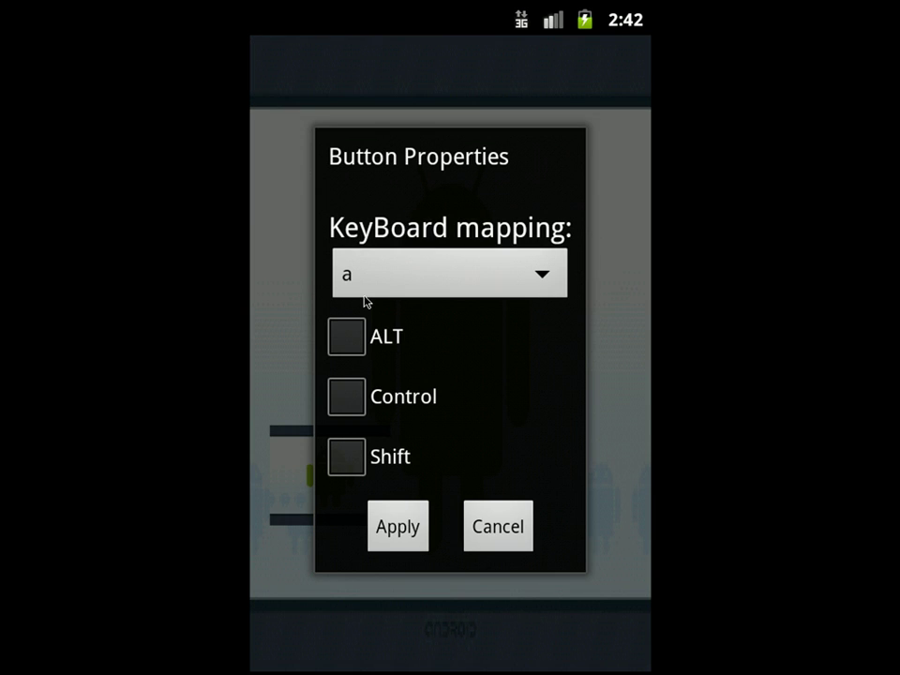
click(403, 287)
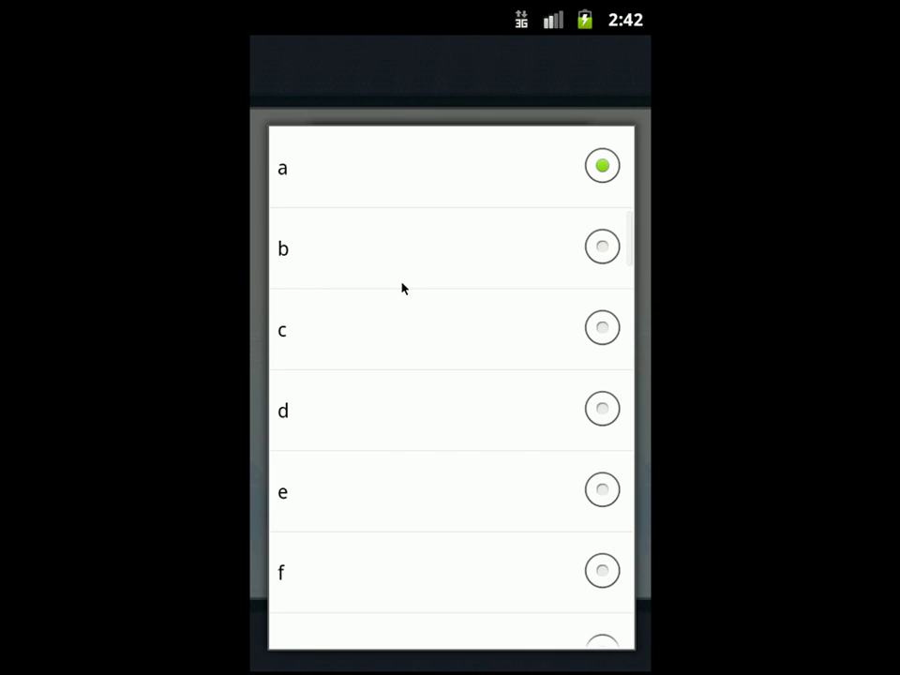
scroll(380, 629, down, 10)
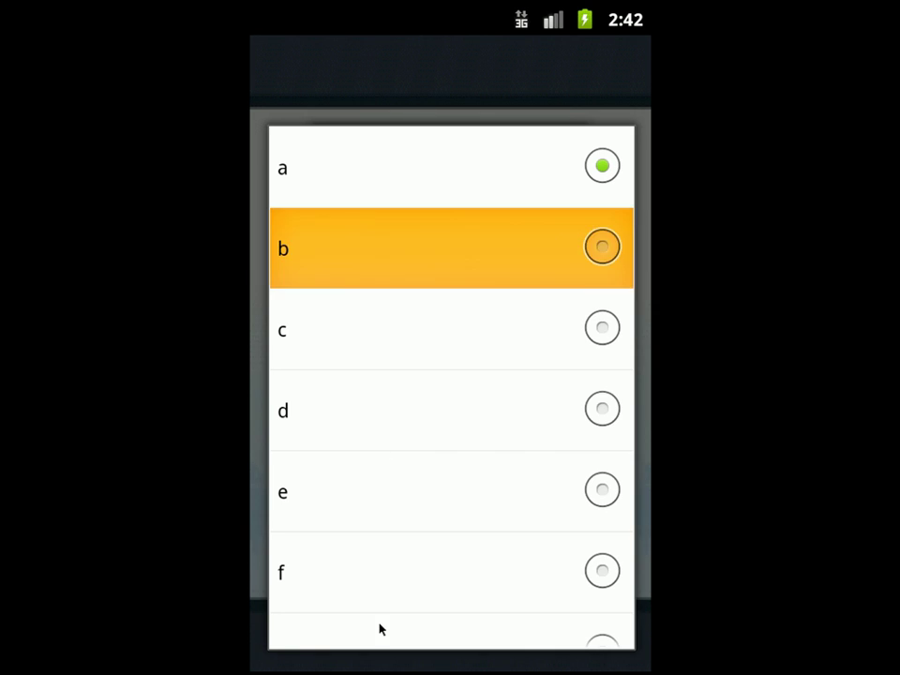
scroll(380, 629, up, 2)
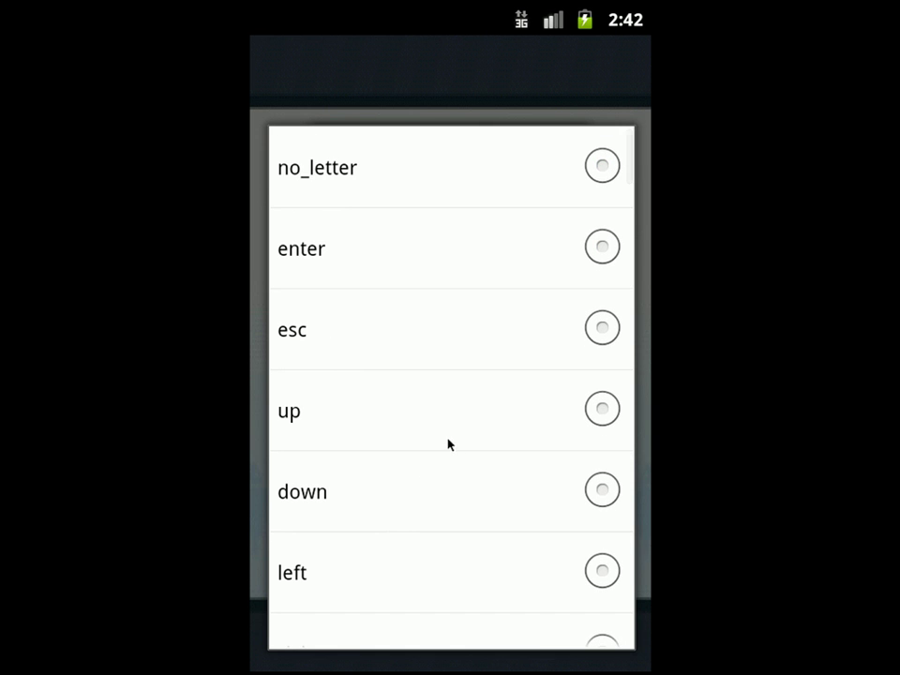
click(379, 264)
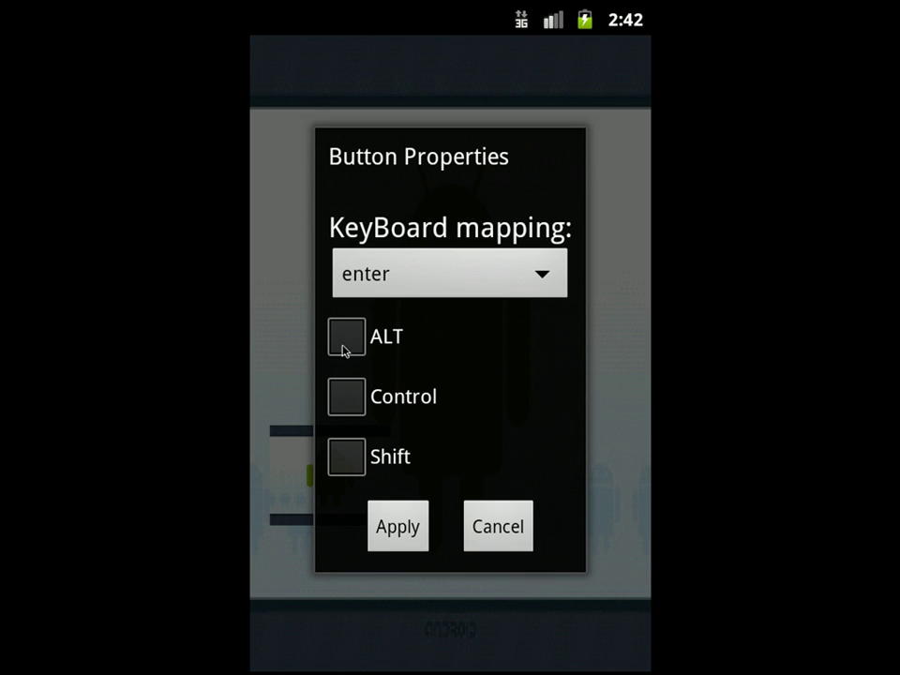
click(346, 349)
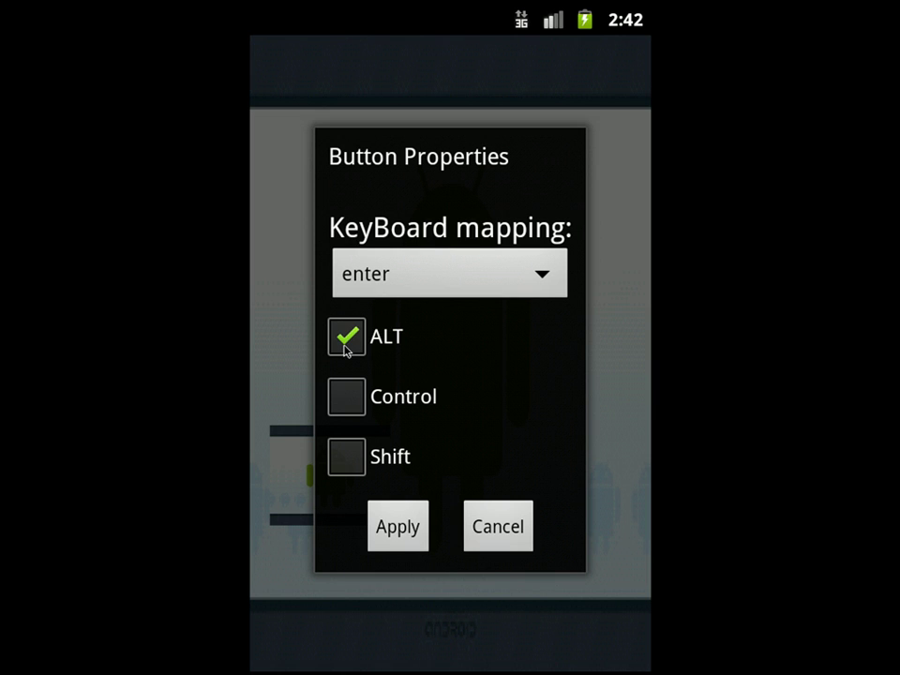
click(357, 457)
click(395, 547)
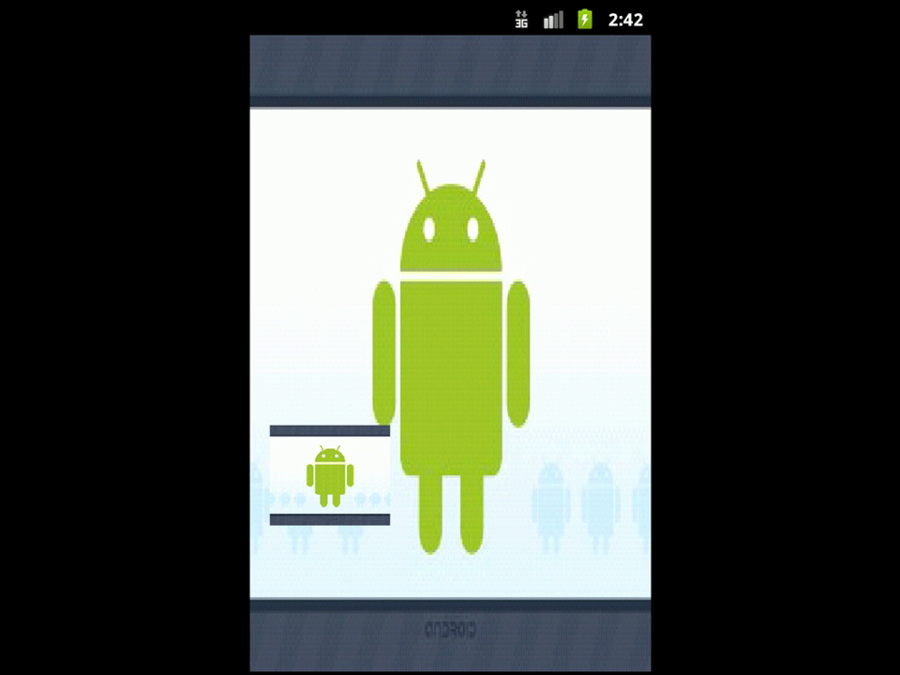
Add two more buttons, placing one beside the robot's head and the other over the lower half of its body.
key(Menu)
click(369, 553)
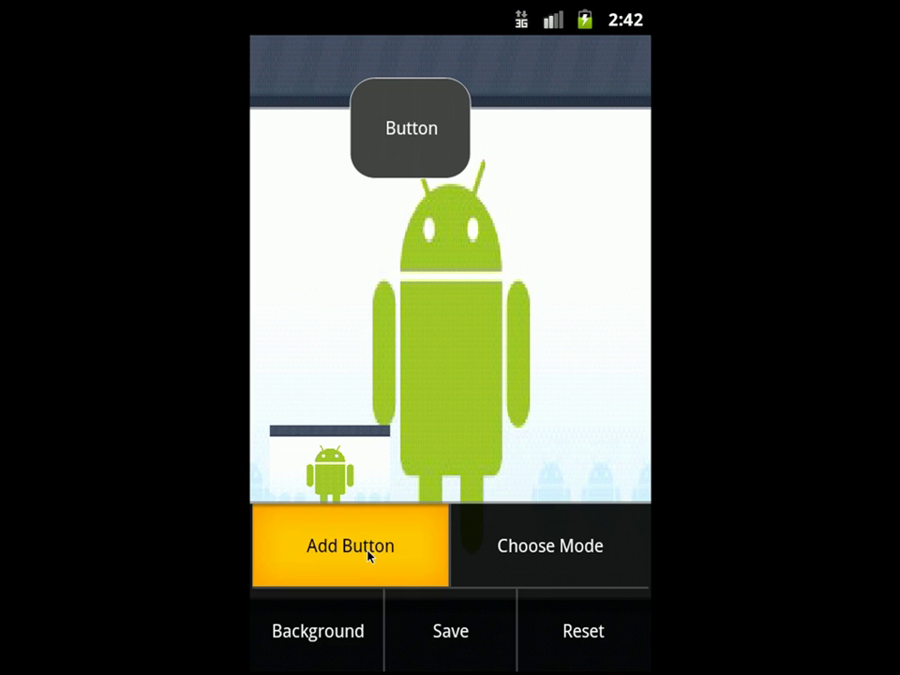
drag(413, 131, 346, 285)
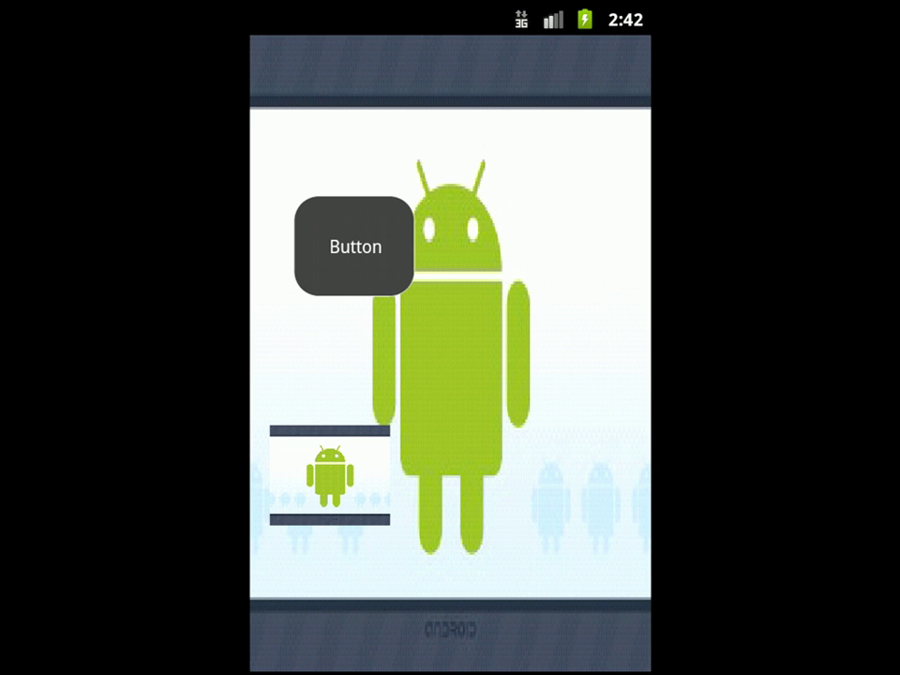
key(Menu)
click(347, 562)
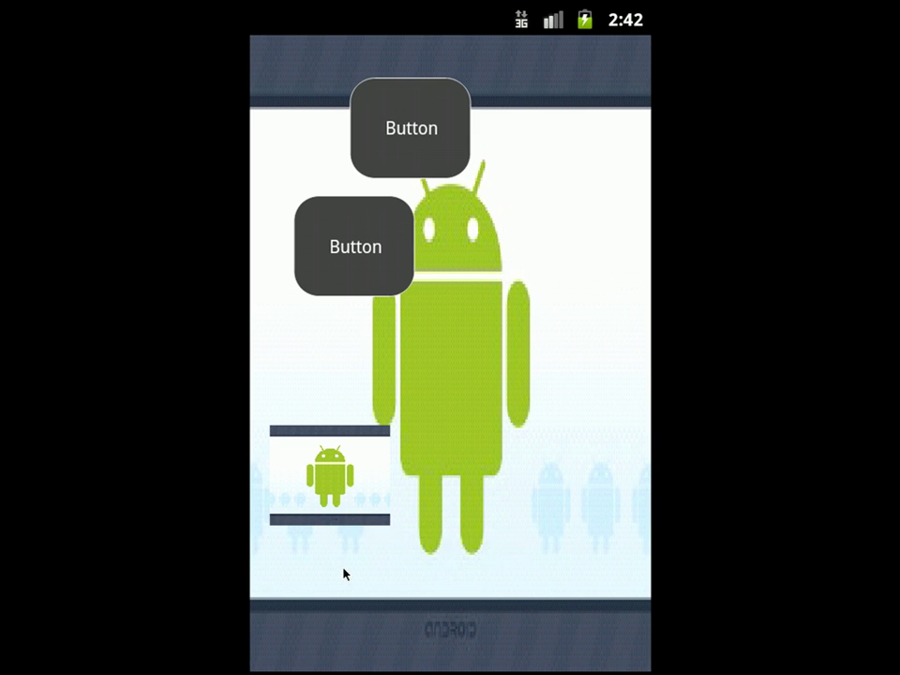
drag(394, 133, 432, 381)
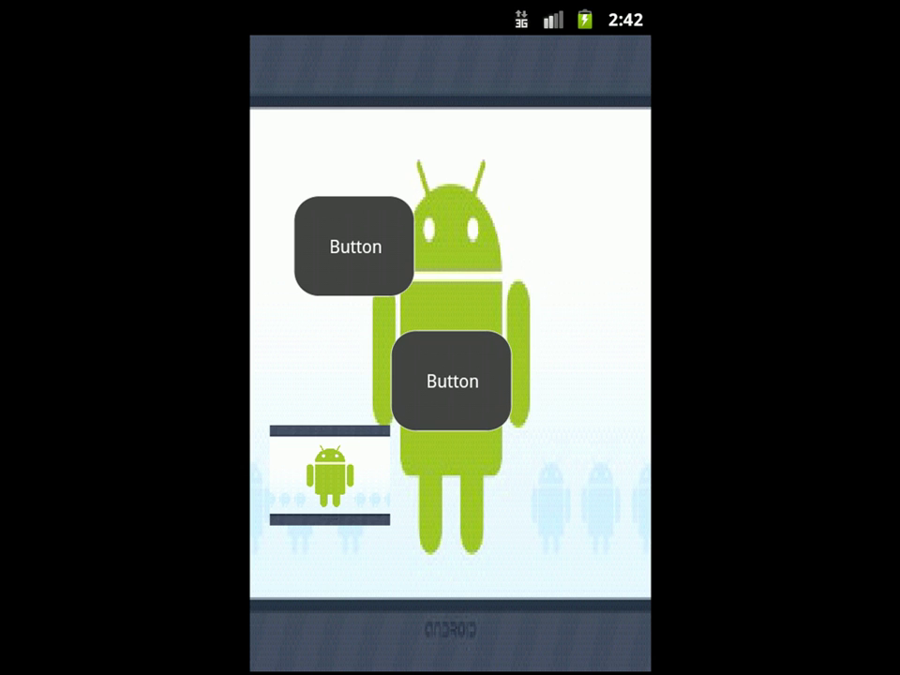
Switch the editor to Resize mode and make the button over the robot's body wider and slightly shorter, extending across its right-hand arm.
key(Menu)
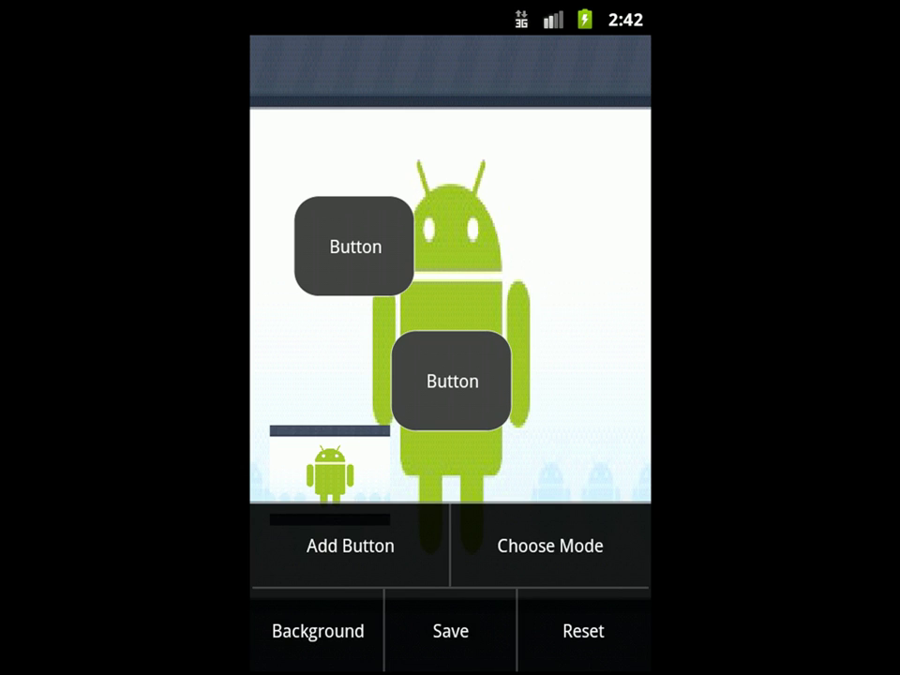
click(560, 571)
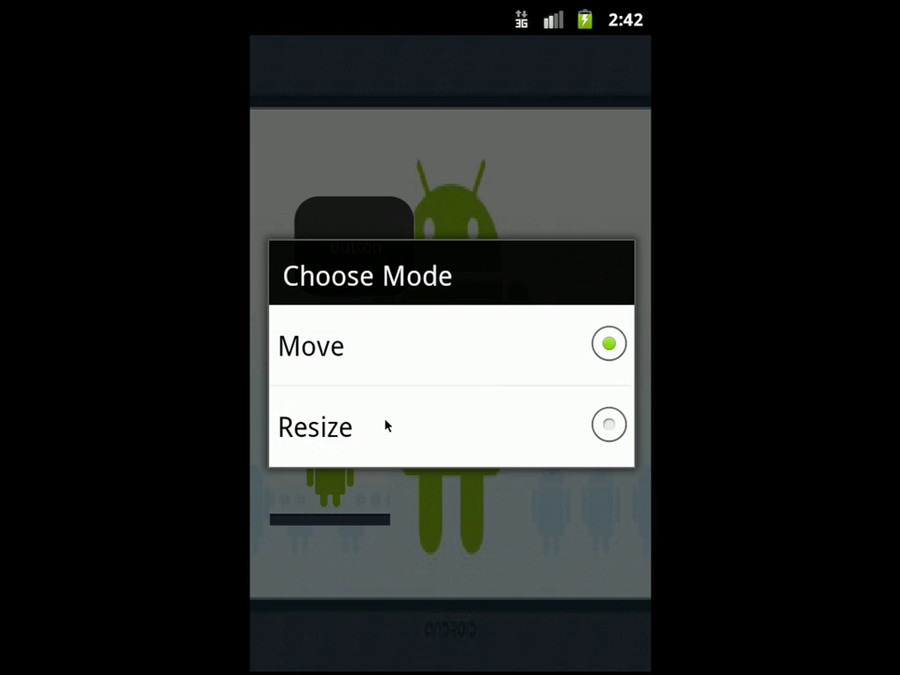
click(388, 424)
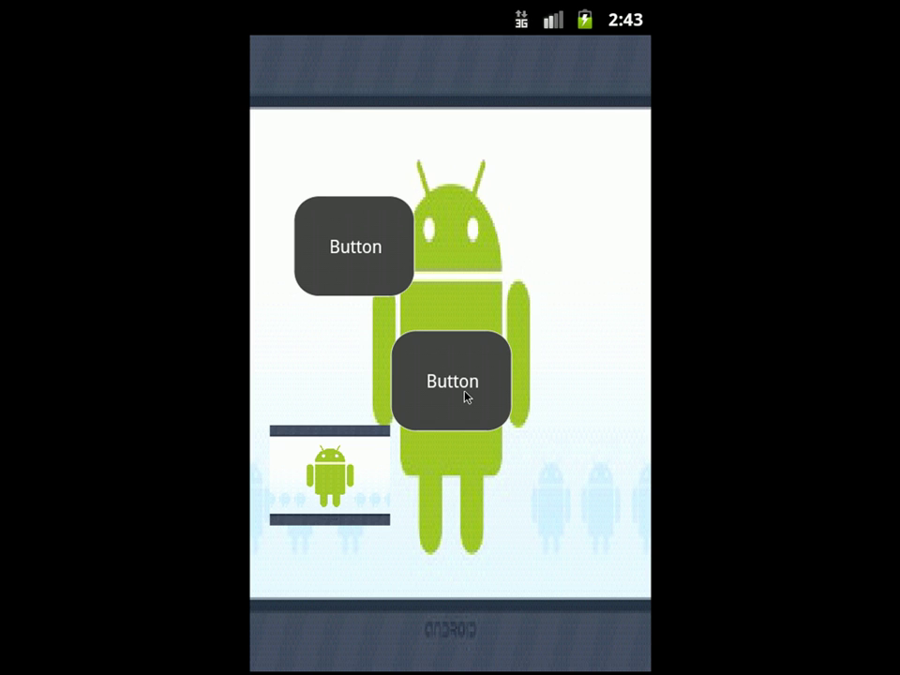
click(471, 399)
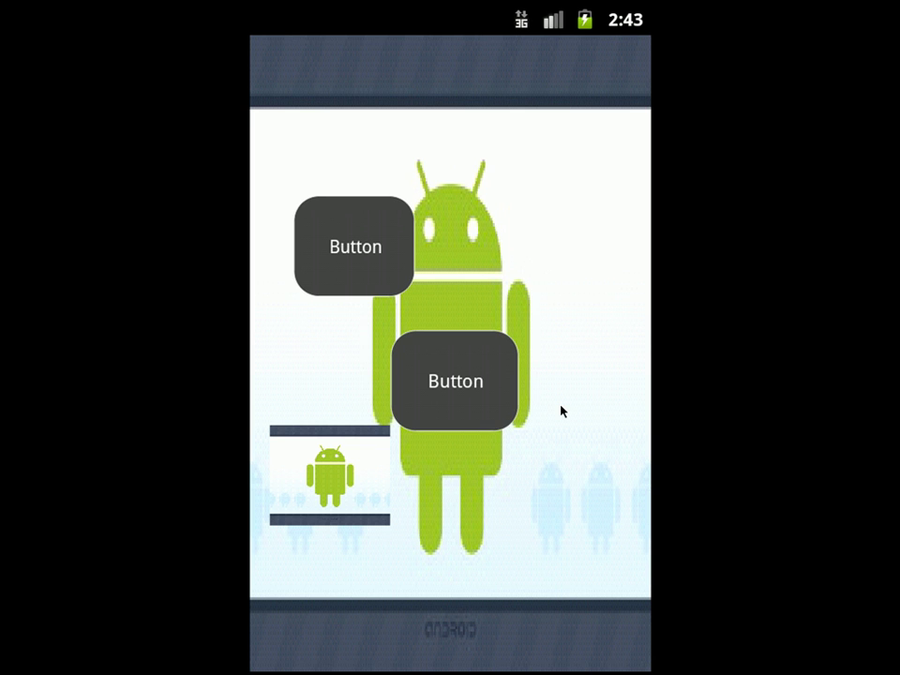
click(484, 387)
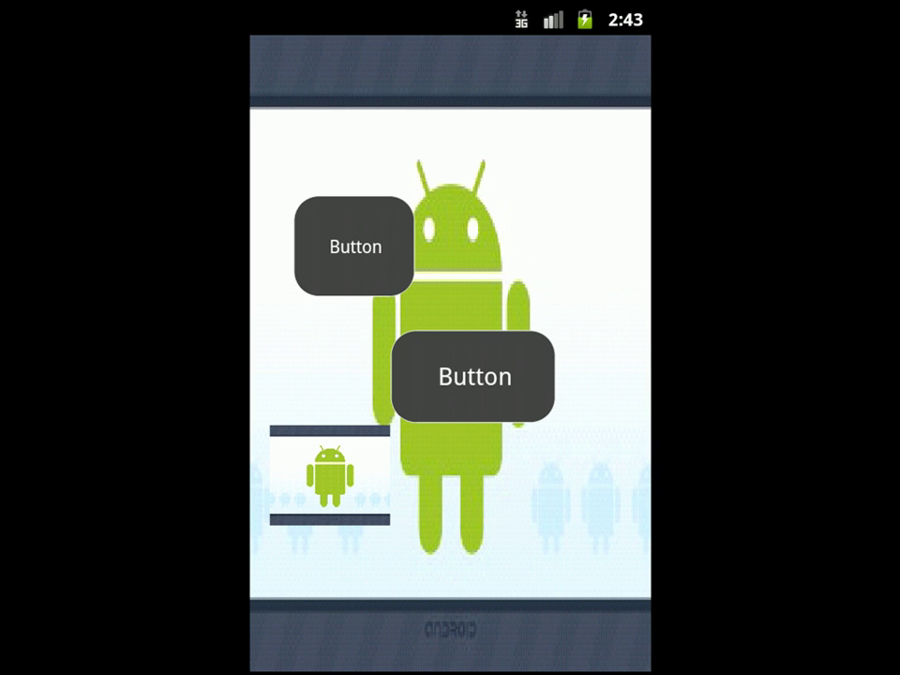
Save the custom remote with the title "W".
key(Menu)
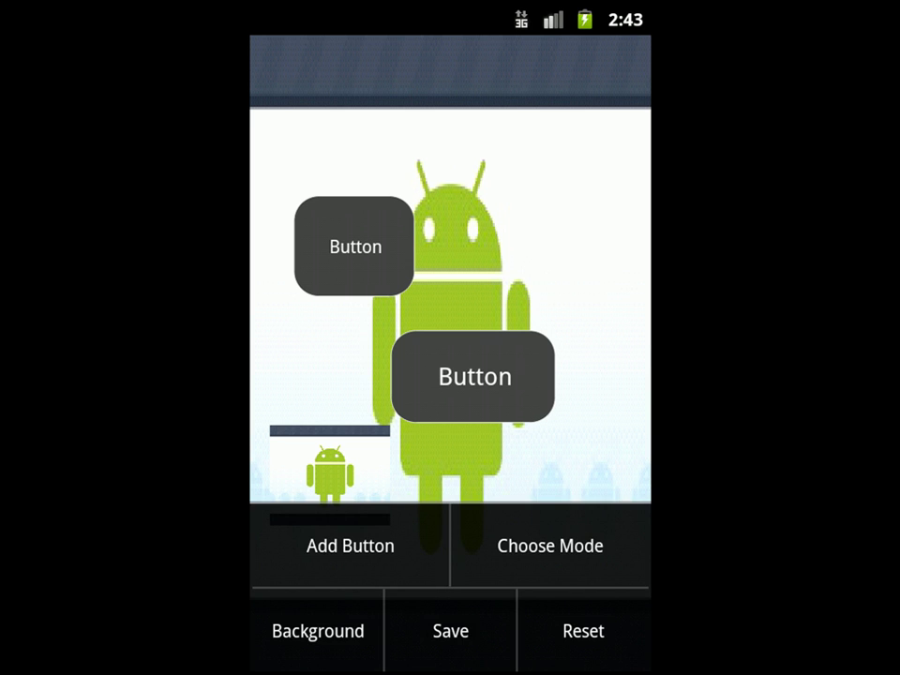
click(453, 633)
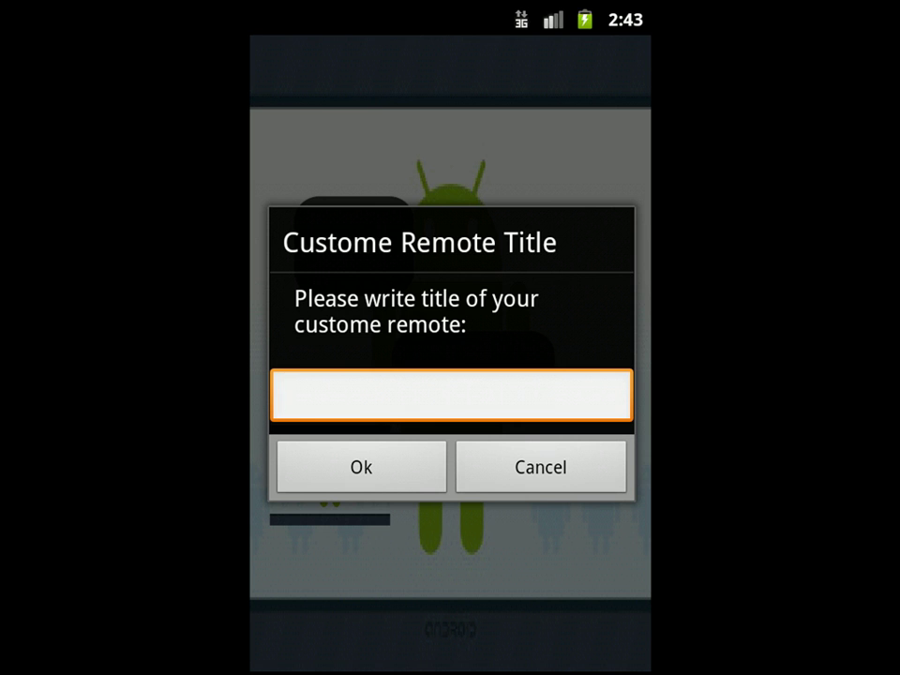
text(W)
click(392, 479)
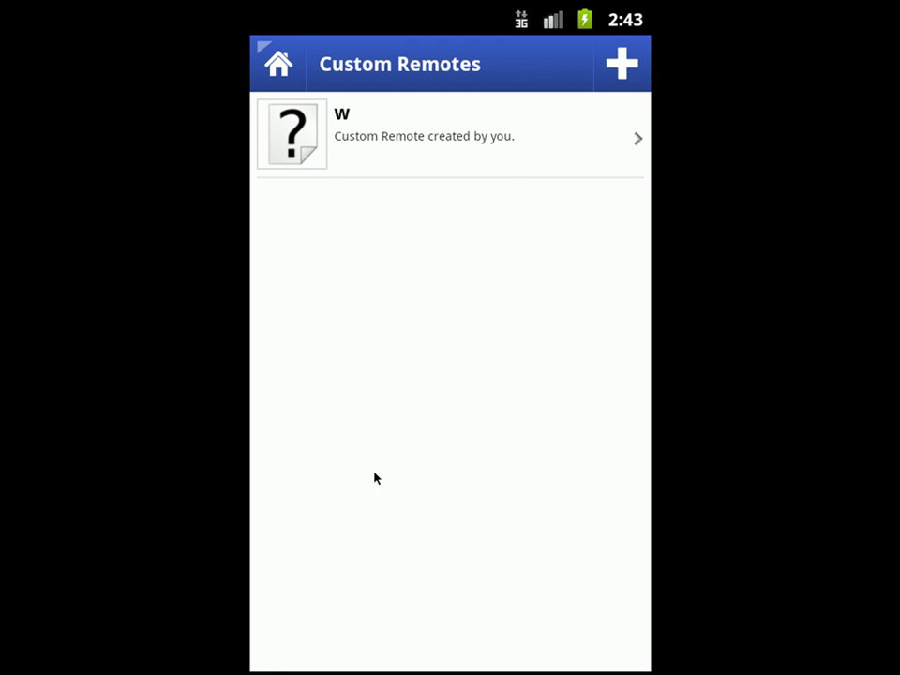
Open the custom remote "W" for editing, skipping the tutorial prompt.
click(369, 153)
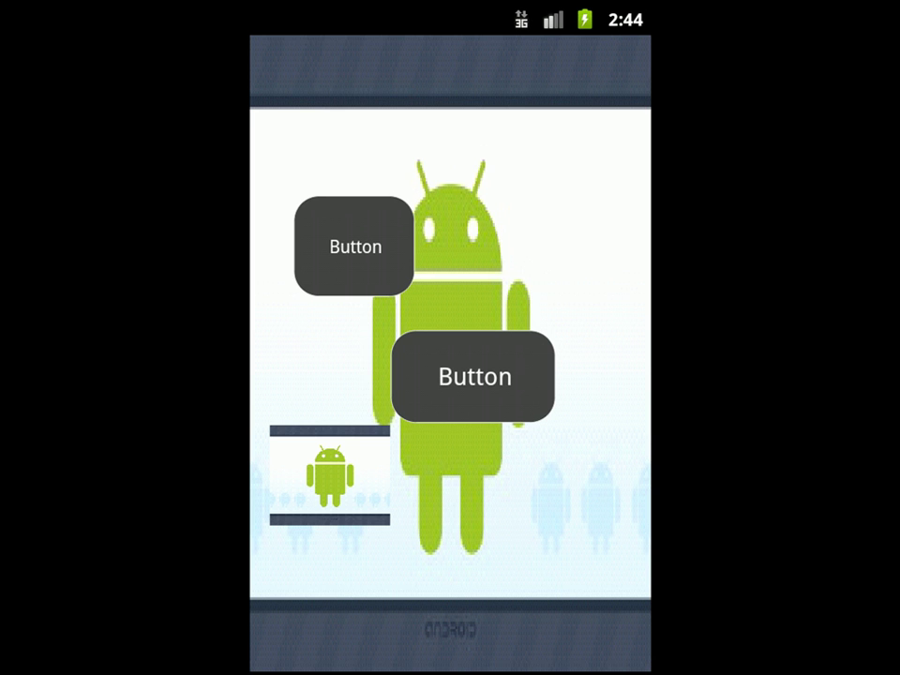
key(Menu)
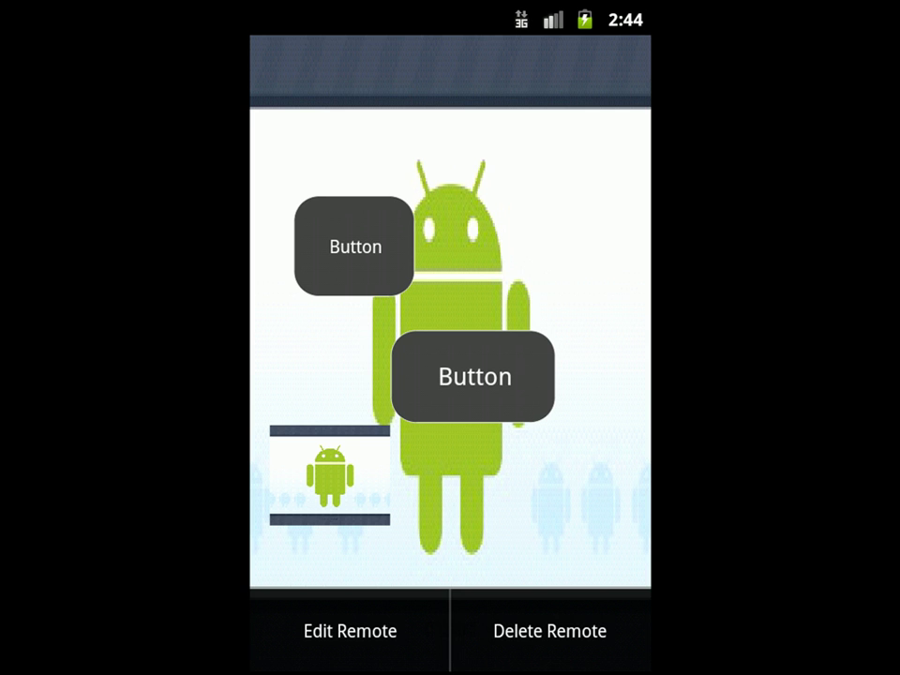
click(374, 654)
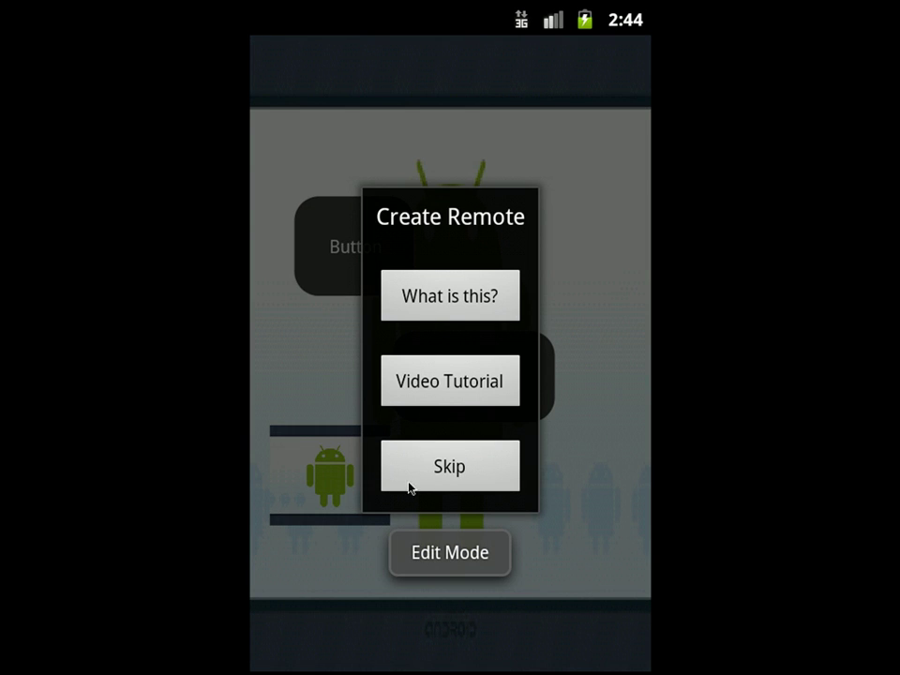
click(450, 459)
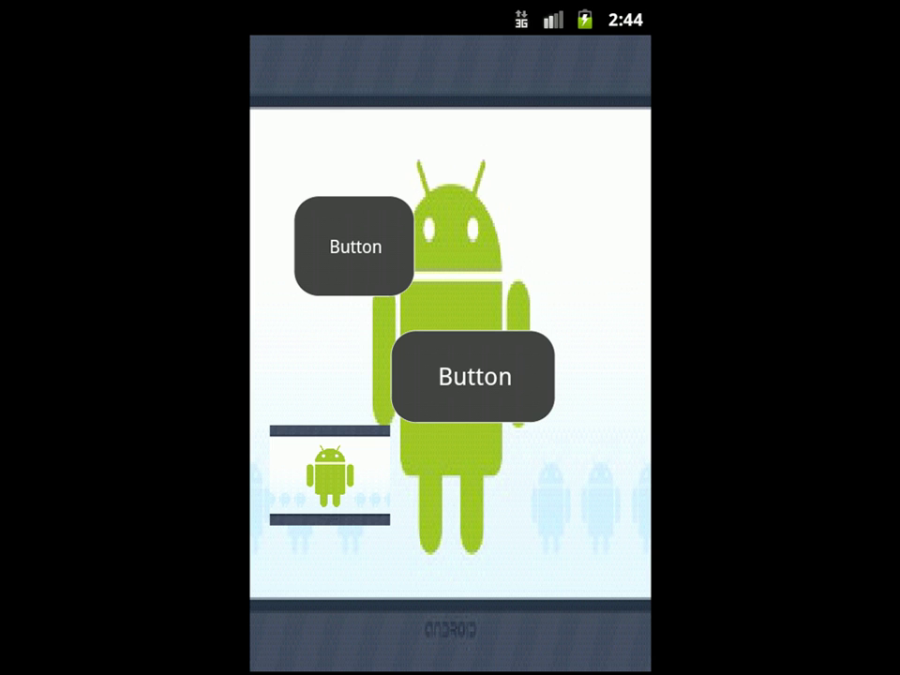
Switch the editor to Move mode and shift the wide button up over the upper part of the robot's body.
key(Menu)
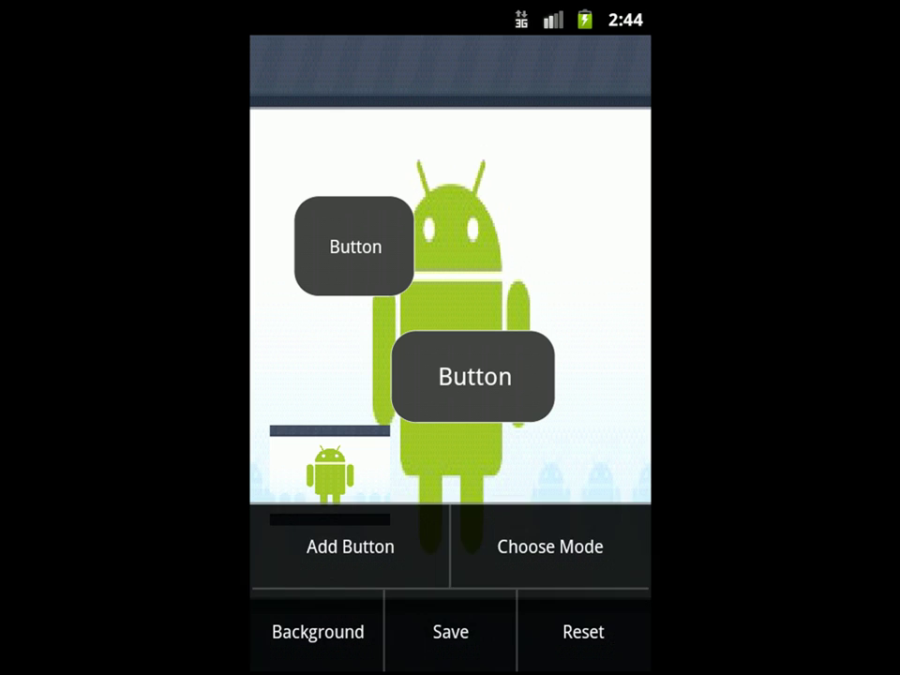
click(594, 574)
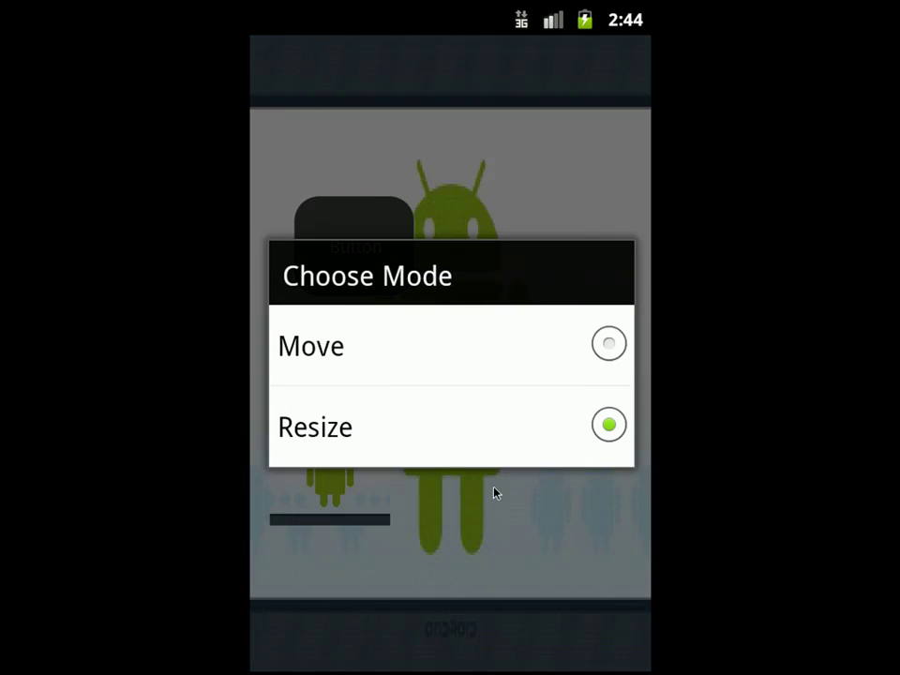
click(405, 356)
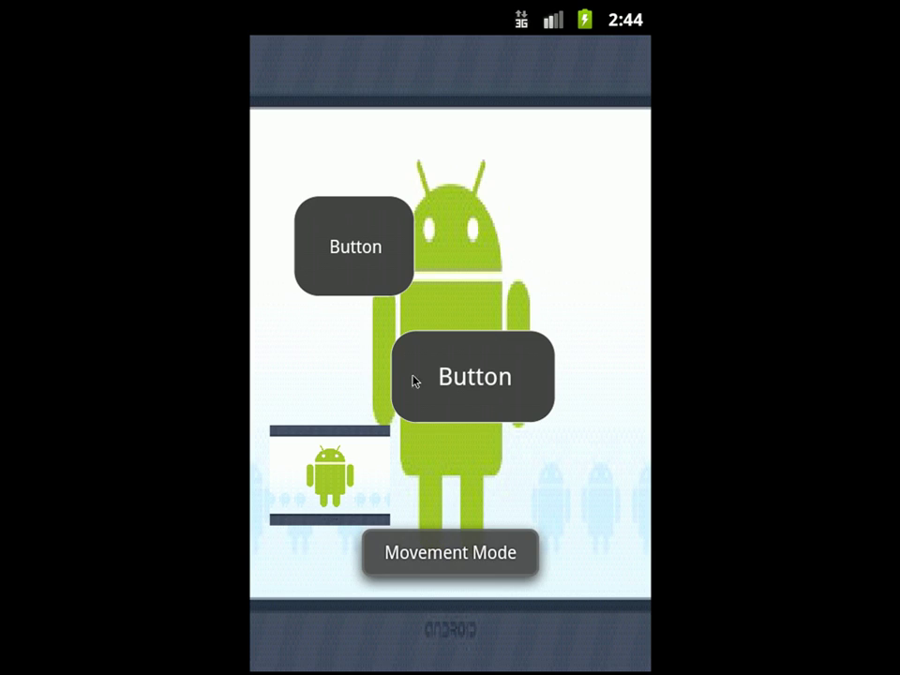
drag(543, 510, 439, 336)
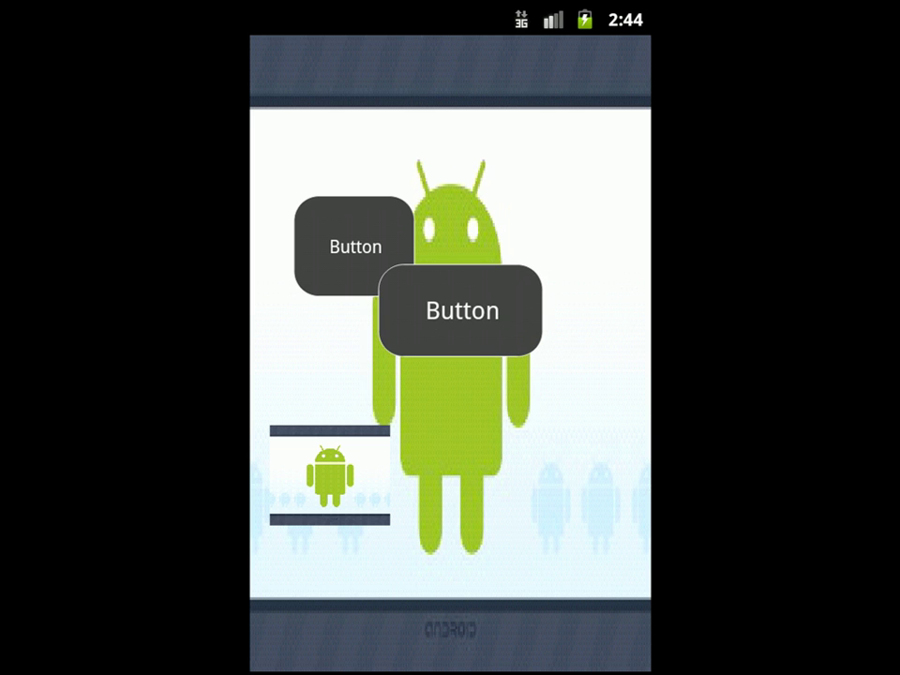
Save the edited remote "W" and return to the list of custom remotes.
key(Menu)
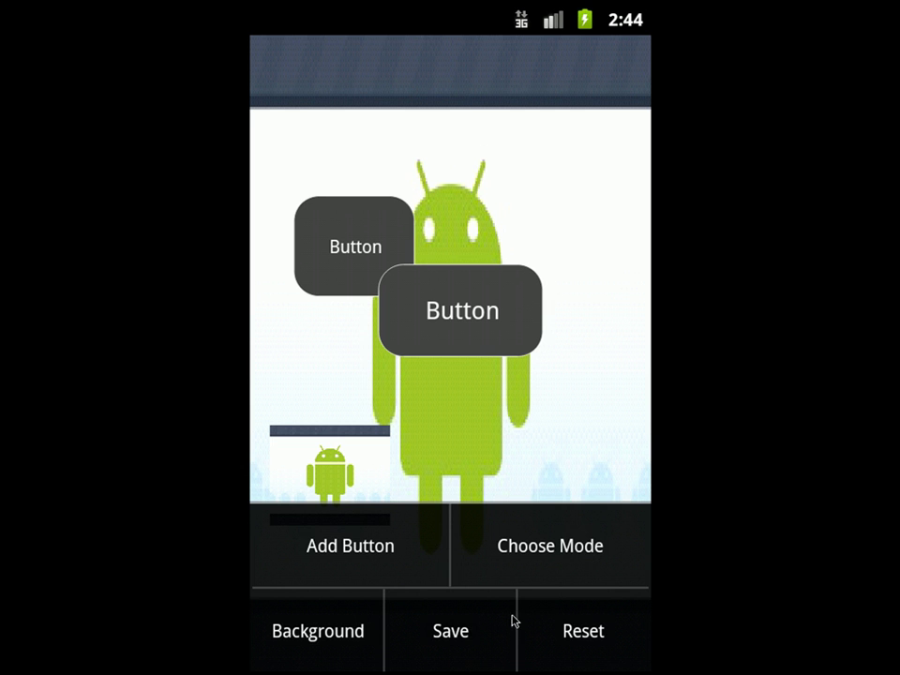
click(483, 635)
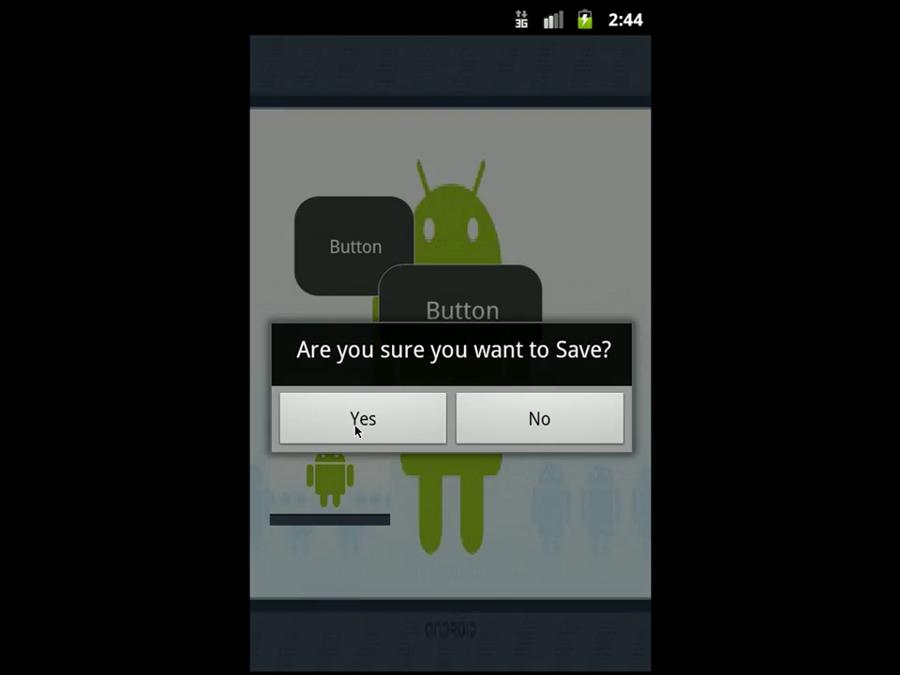
click(357, 429)
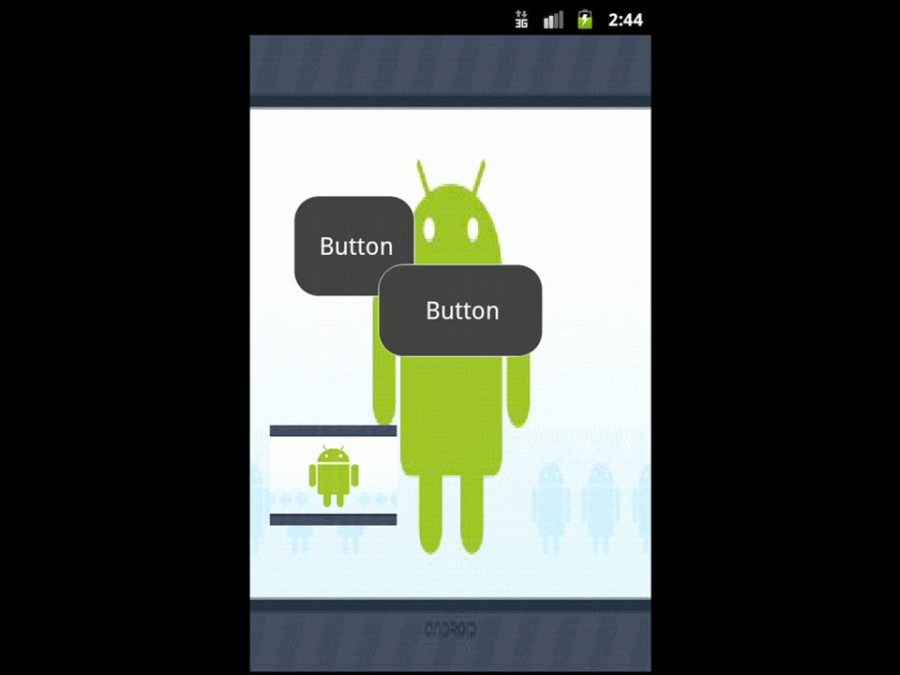
key(Escape)
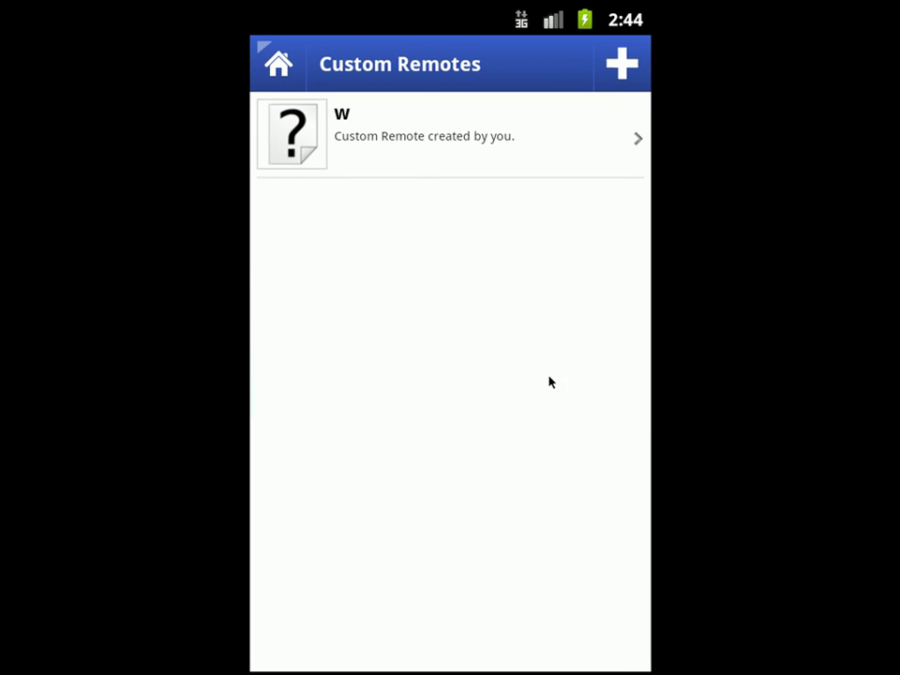